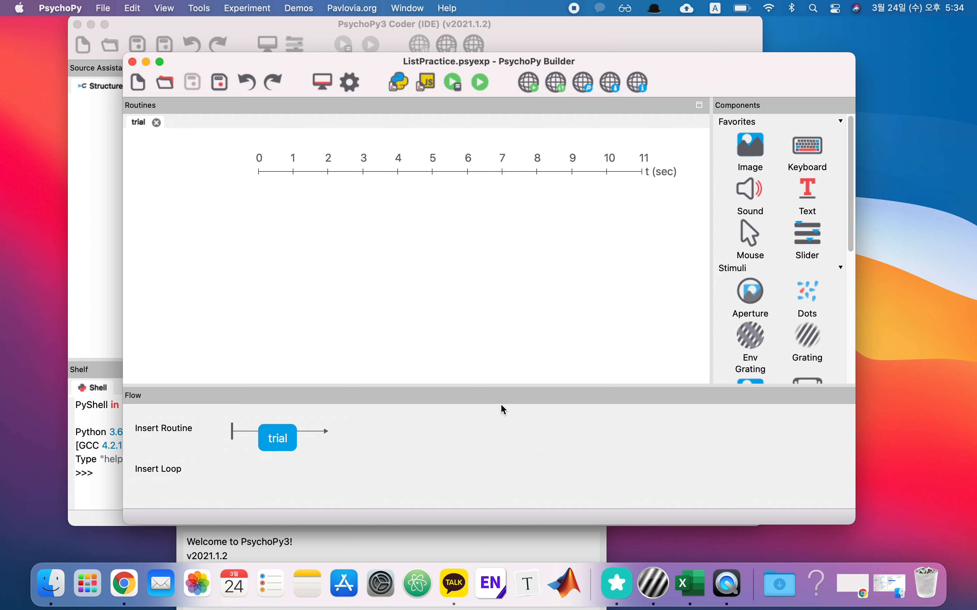
Insert the trial routine two more times at the end of the experiment flow.
left_click(169, 431)
left_click(148, 466)
left_click(376, 432)
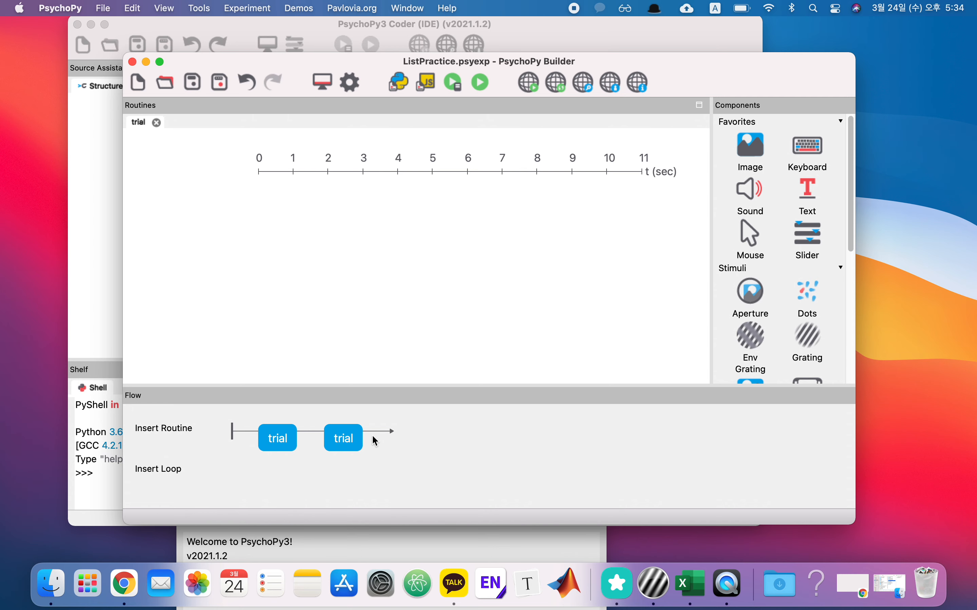
left_click(197, 443)
left_click(148, 466)
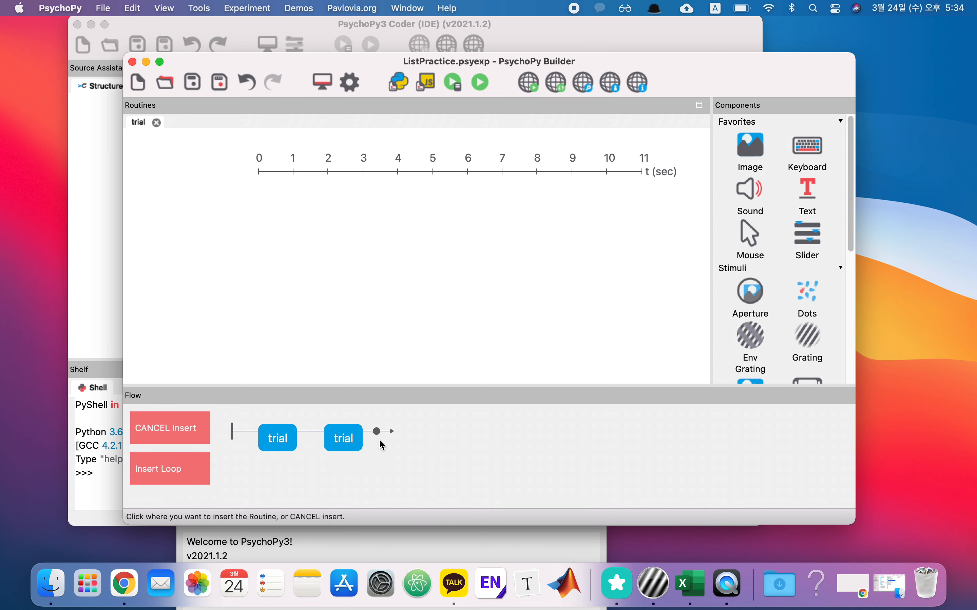
left_click(386, 438)
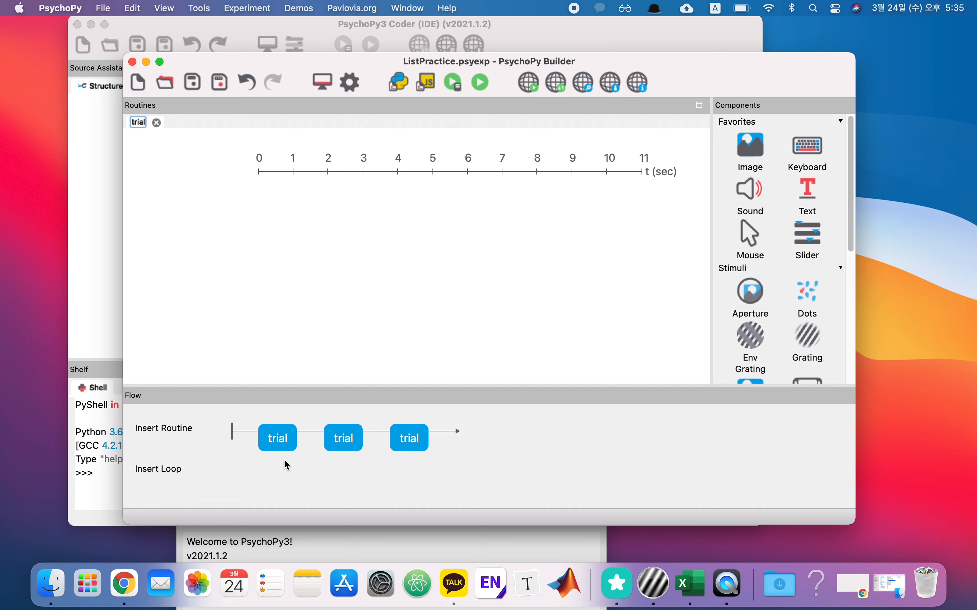
Remove the two extra trial routines from the flow, leaving only the first one.
right_click(343, 439)
left_click(366, 448)
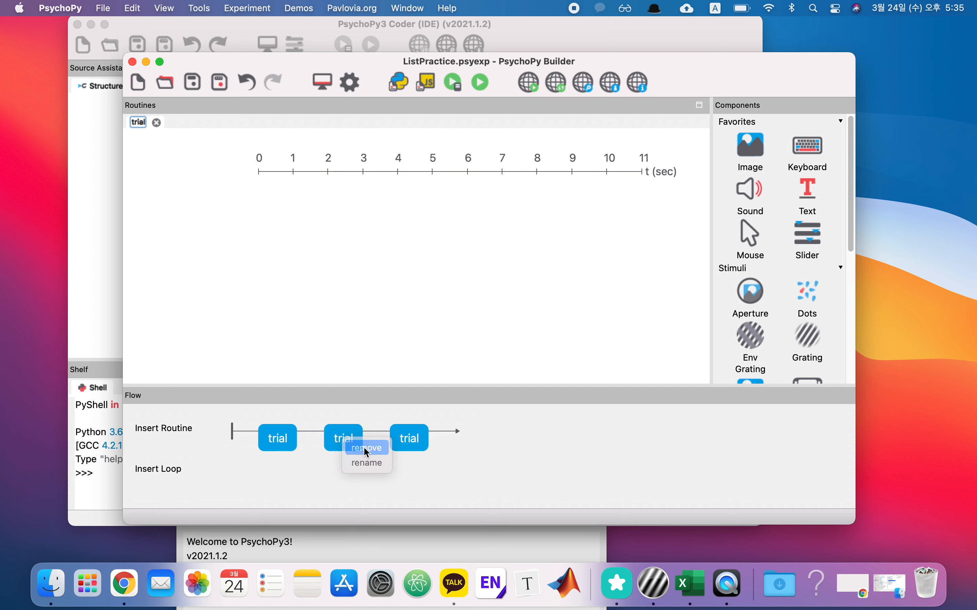
right_click(344, 438)
left_click(366, 448)
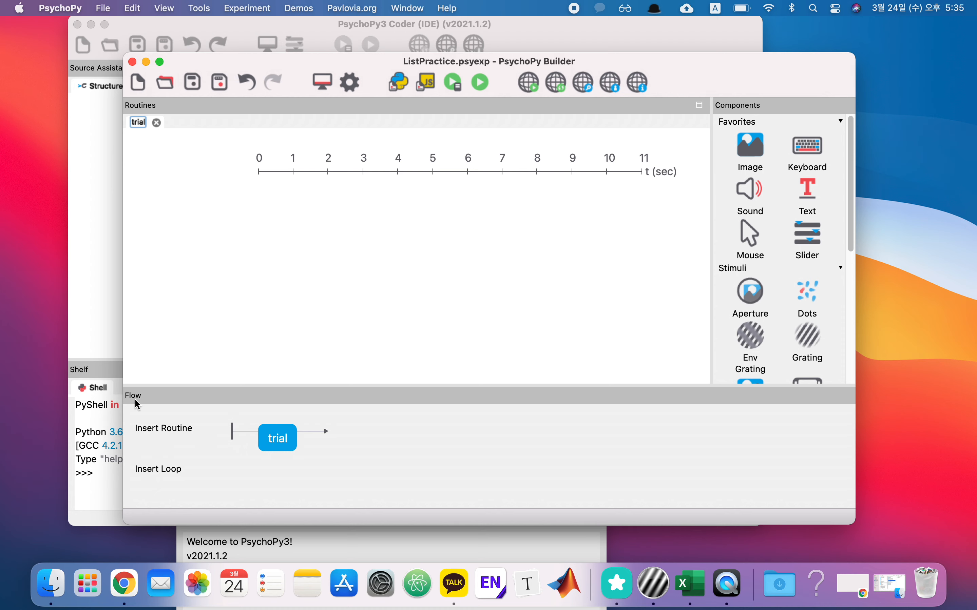
Insert a loop around the trial routine in the flow and set its loop type to sequential.
left_click(160, 471)
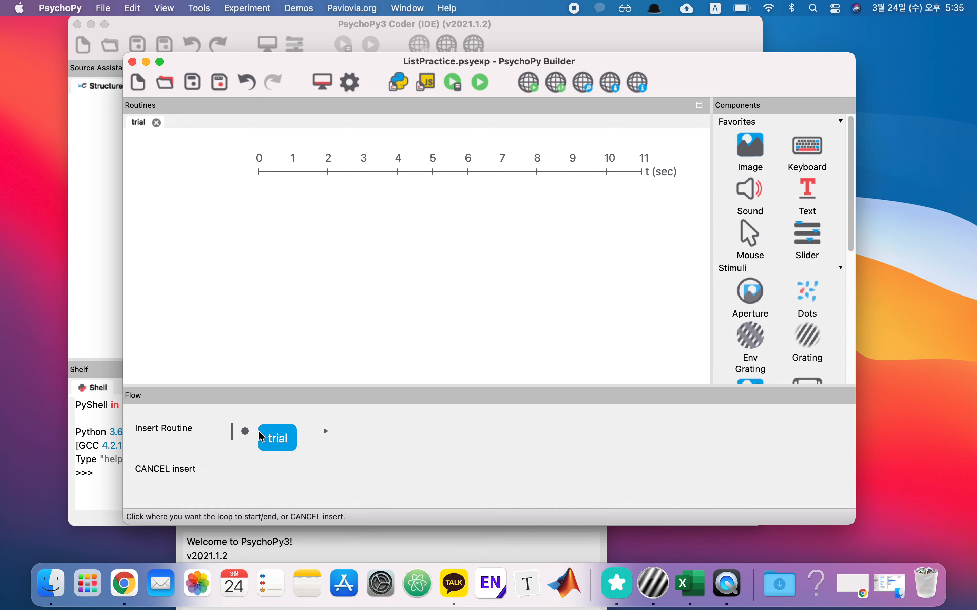
left_click(241, 433)
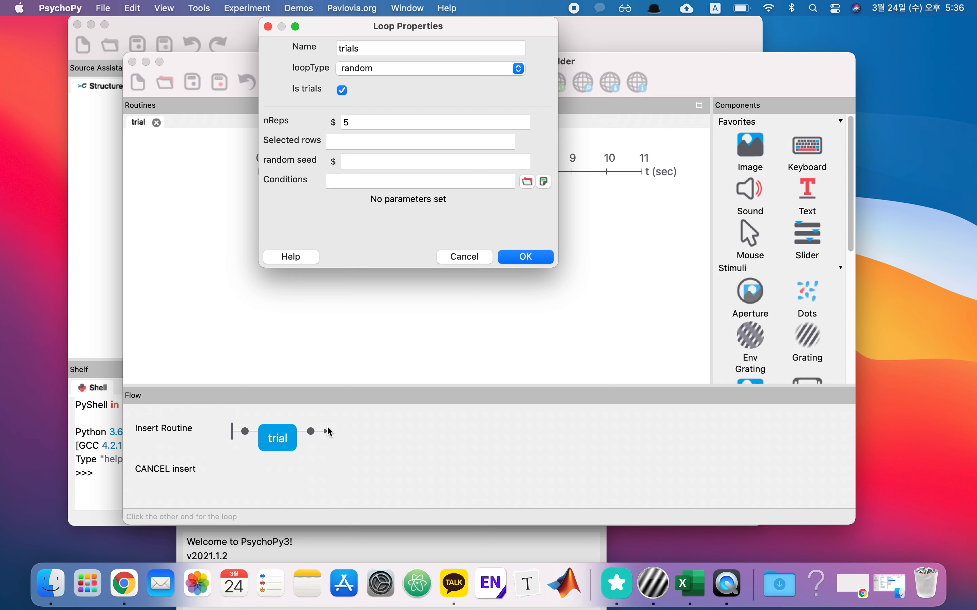
left_click(427, 48)
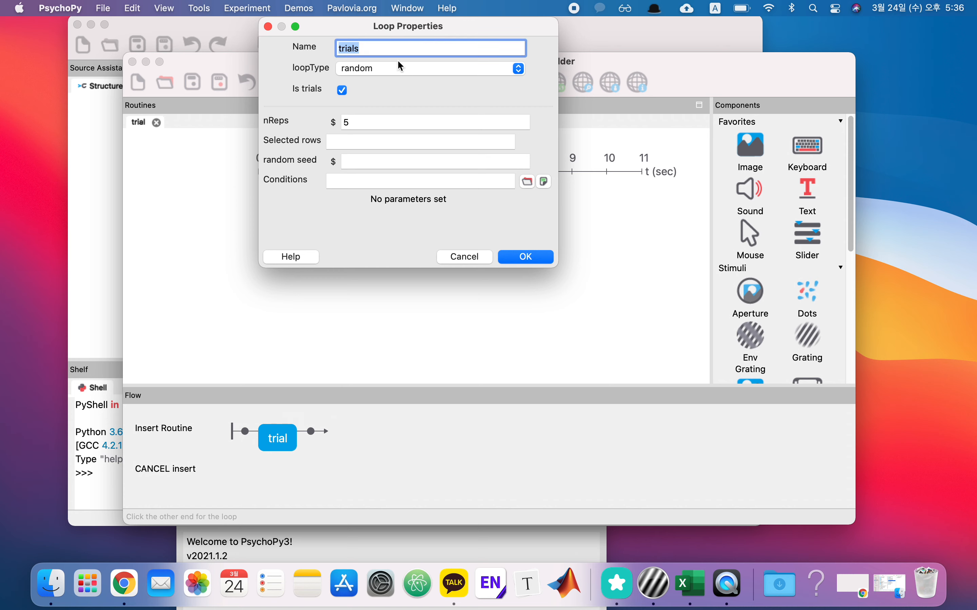
left_click(428, 75)
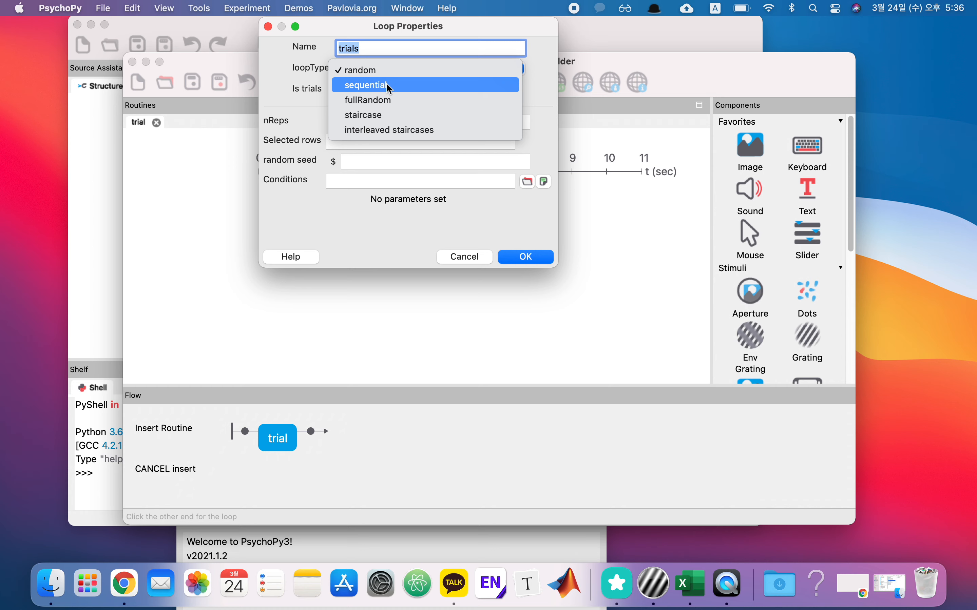
left_click(407, 88)
left_click(395, 122)
left_click_drag(395, 122, 258, 123)
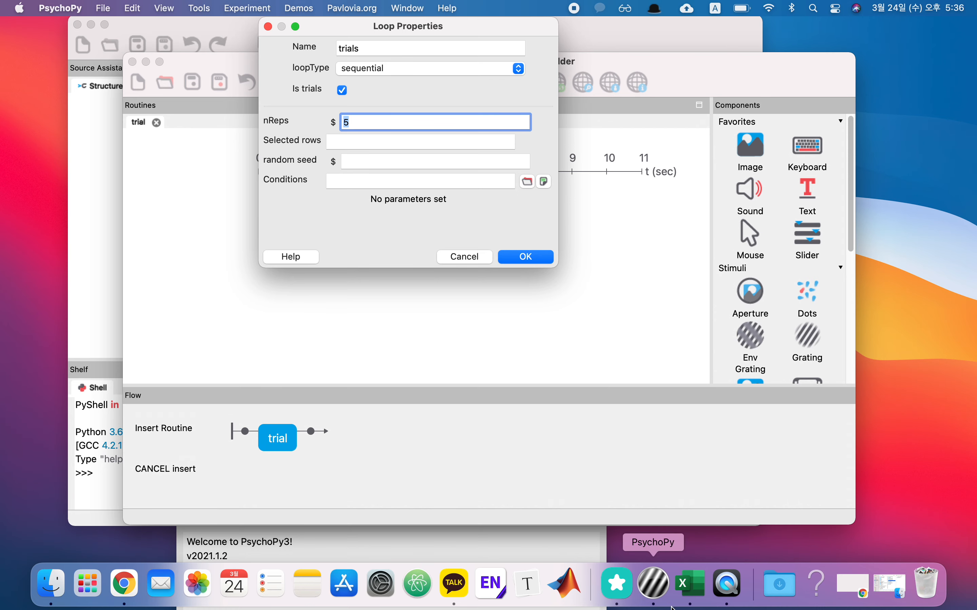
Switch to Excel, examine the word pairs in each row of the WordList workbook, and return to the loop properties.
left_click(700, 574)
double_click(231, 281)
left_click(106, 241)
left_click(15, 161)
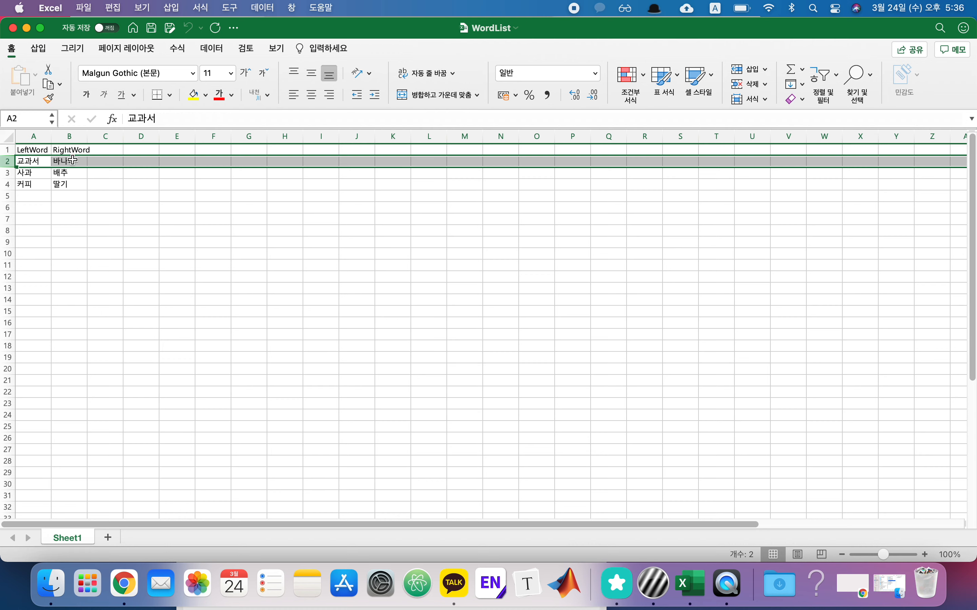
left_click(35, 173)
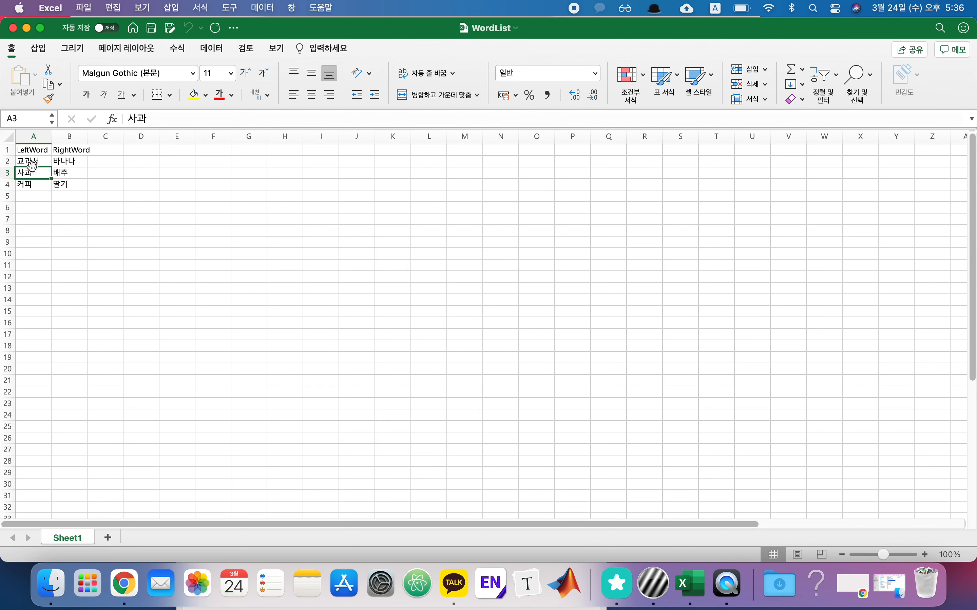
left_click(76, 172)
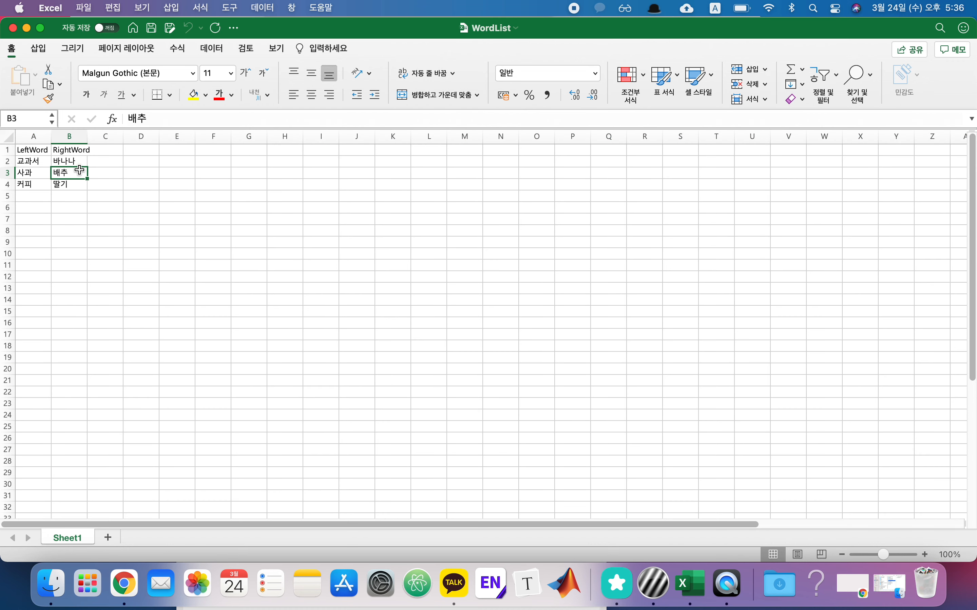
left_click(33, 185)
left_click(73, 184)
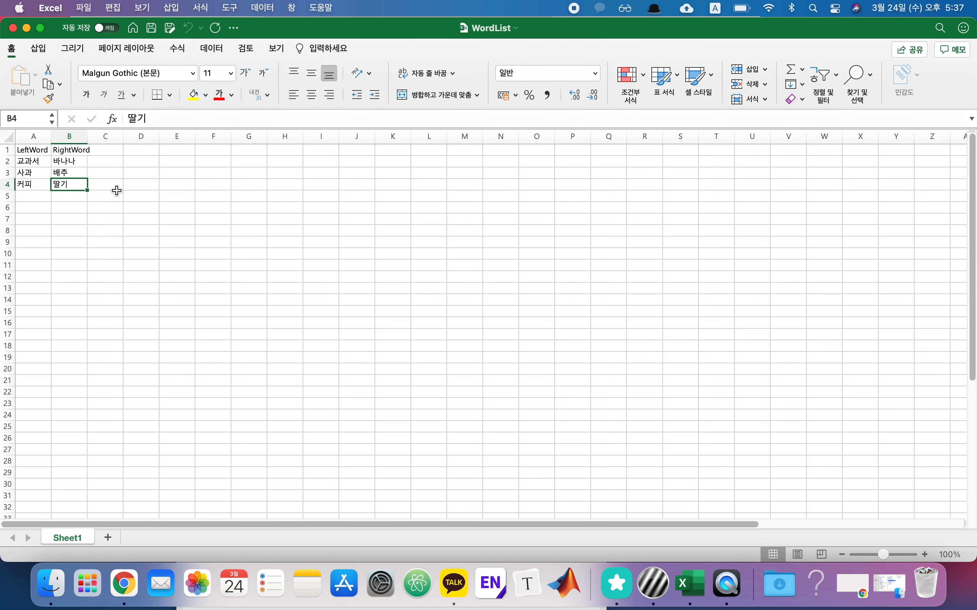
key("super+Tab")
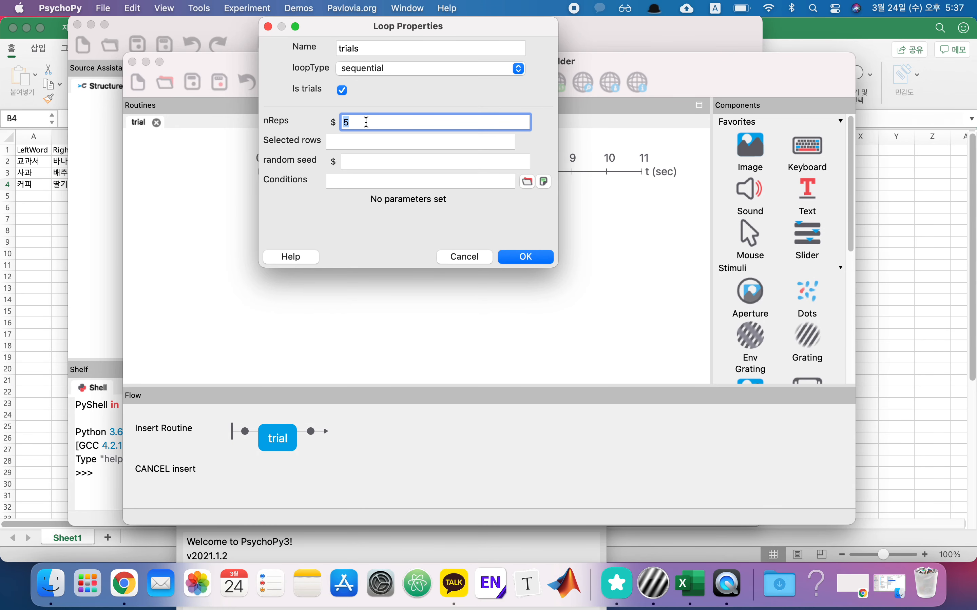
left_click(52, 176)
left_click_drag(37, 163, 26, 184)
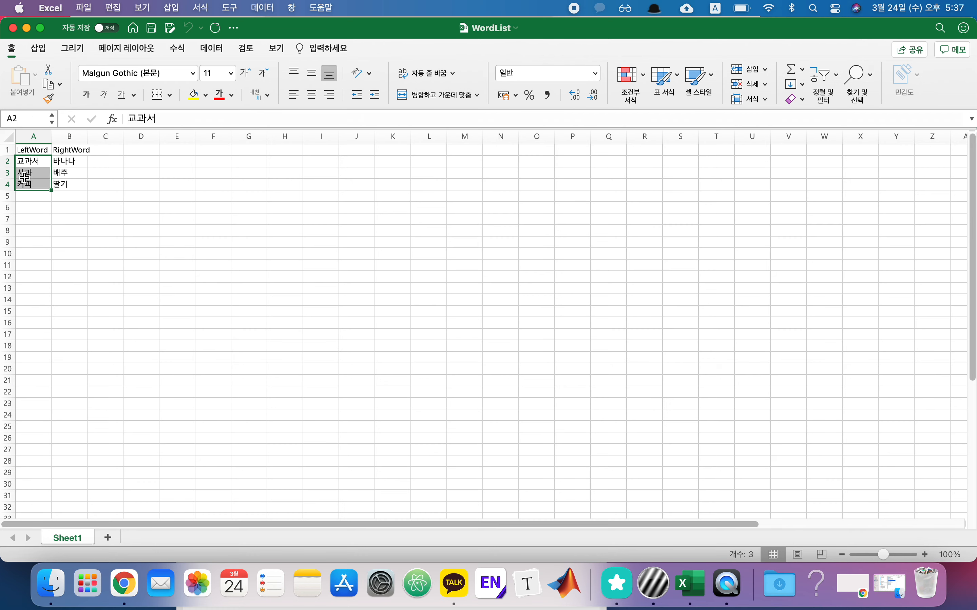
key("super+Tab")
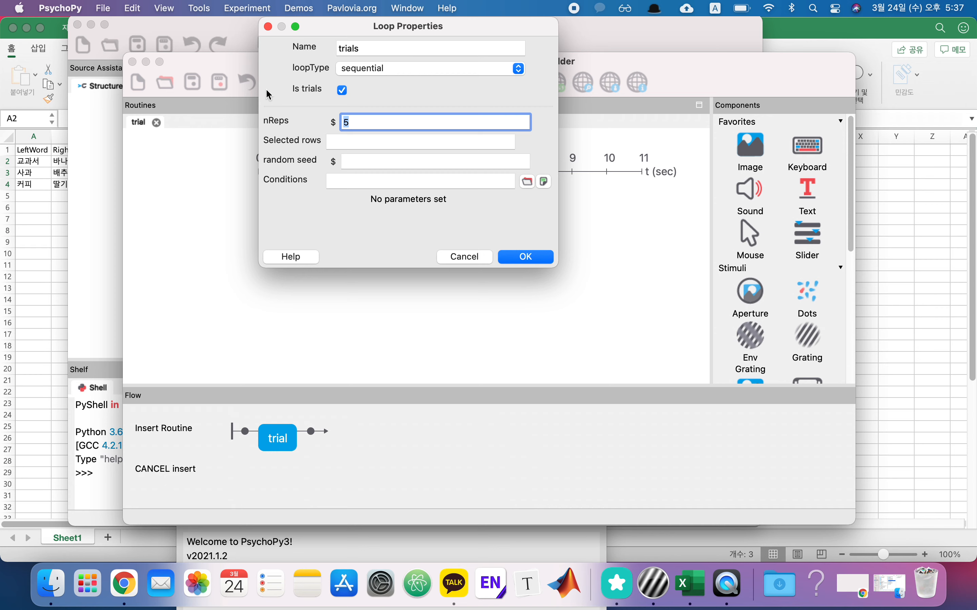
Set the loop's nReps to 1 and load WordList.xlsx as its conditions file.
left_click(361, 123)
left_click(448, 187)
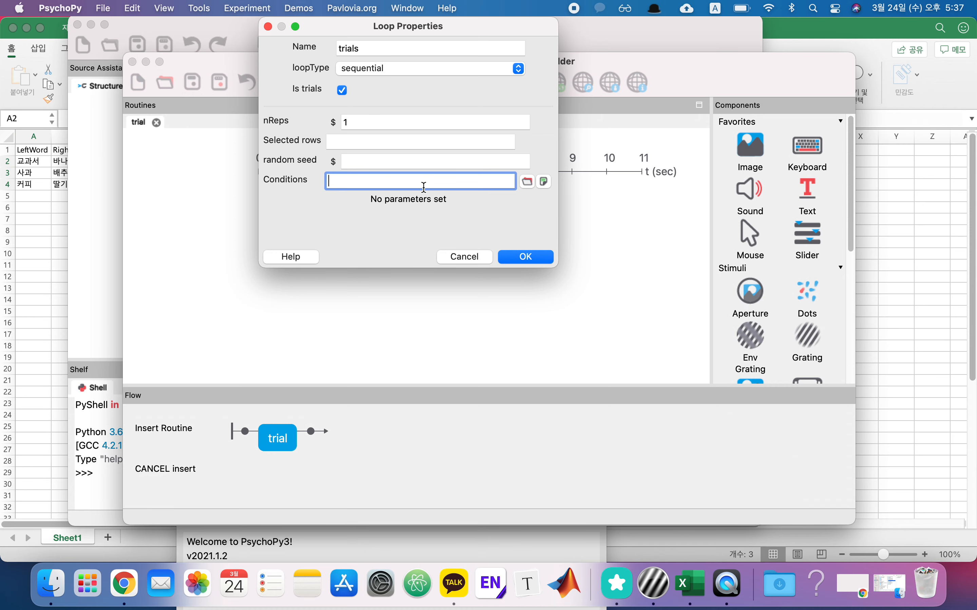
left_click(528, 182)
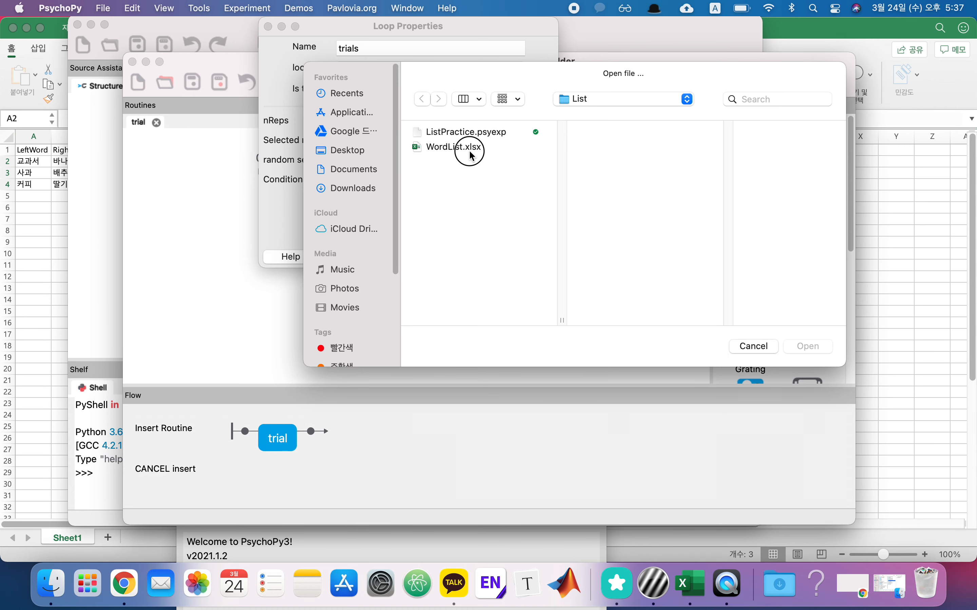
left_click(470, 152)
left_click(808, 350)
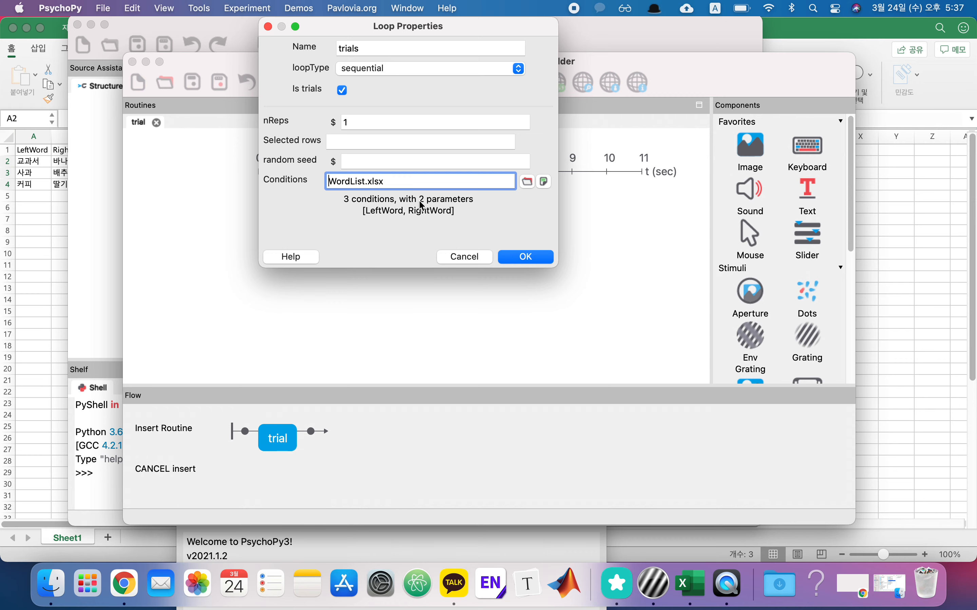
Compare the LeftWord and RightWord columns in the Excel workbook with the loop's listed parameters.
left_click(13, 197)
left_click(30, 139)
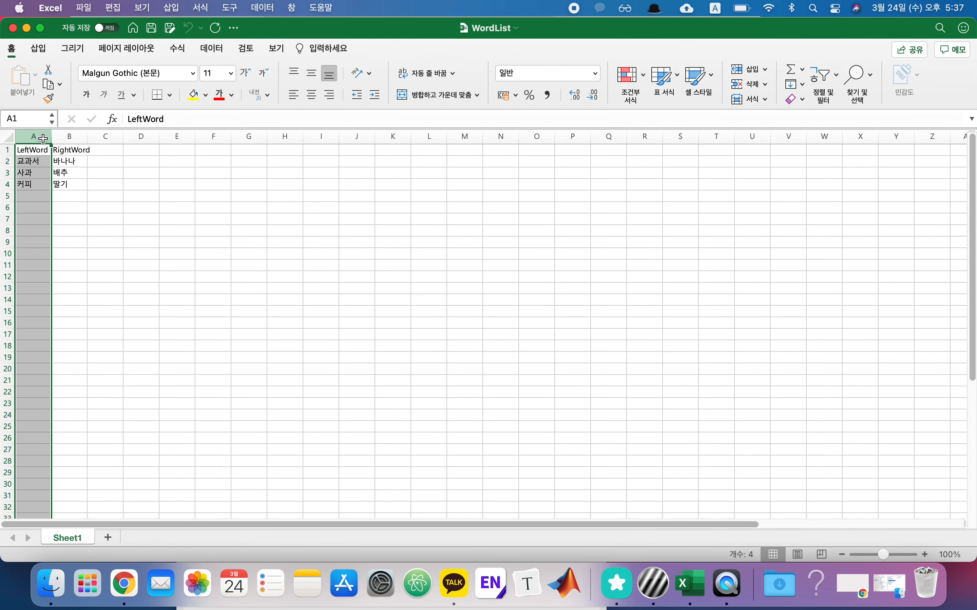
left_click_drag(51, 139, 52, 139)
left_click(62, 139)
left_click(40, 139)
left_click(65, 139)
left_click(36, 139)
left_click(72, 139)
key("super+Tab")
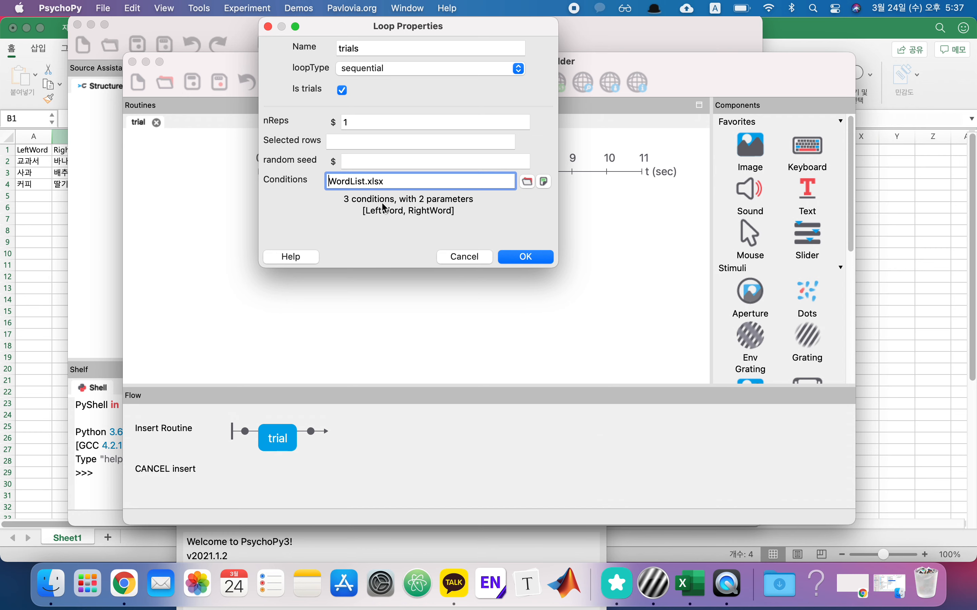
Accept the loop properties to place the trials loop around the trial routine.
left_click(537, 261)
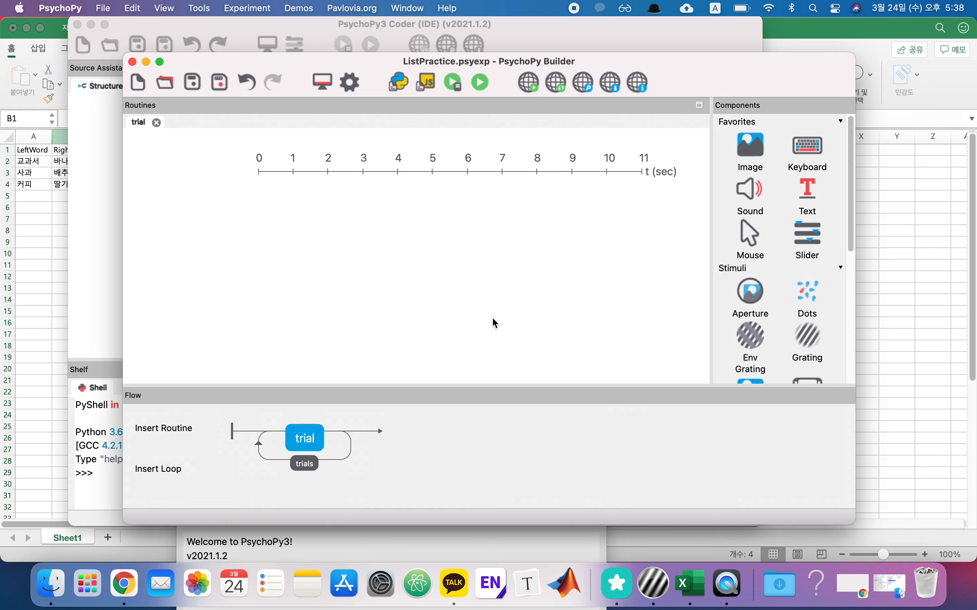
Examine the LeftWord and RightWord headers and the words listed under LeftWord in the Excel workbook.
left_click(53, 197)
left_click(34, 150)
left_click(69, 150)
left_click(36, 148)
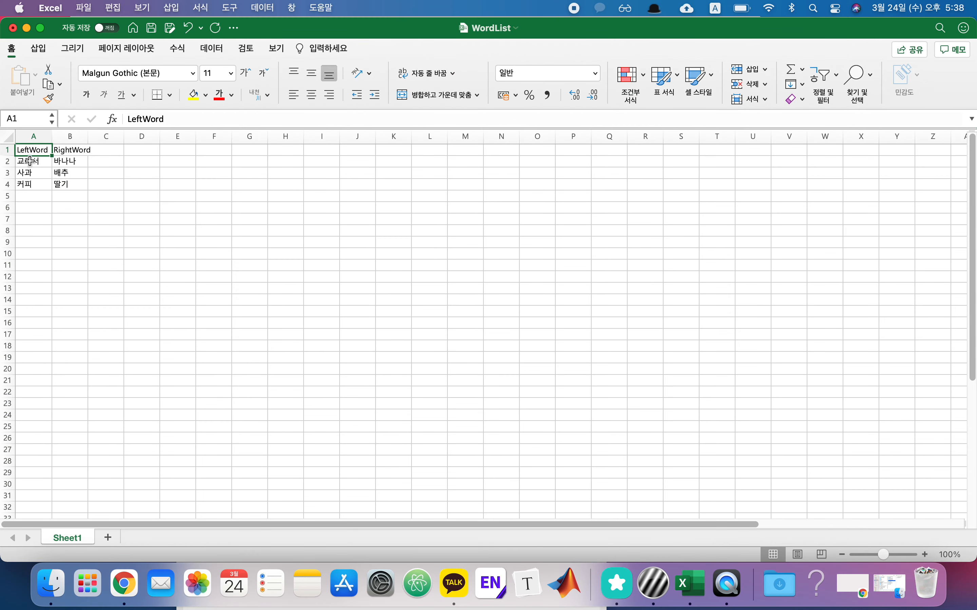
left_click(30, 161)
left_click(33, 172)
left_click(32, 184)
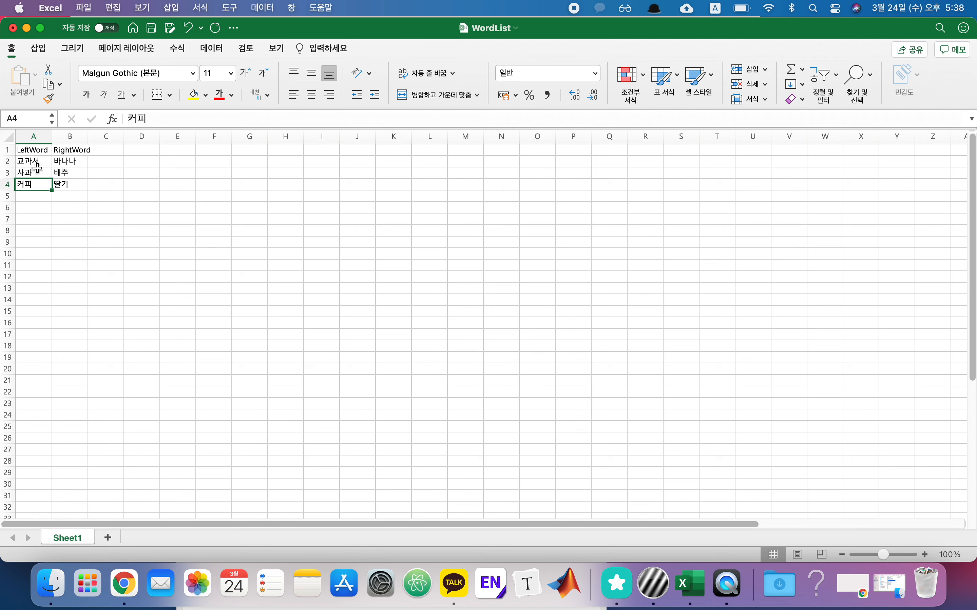
left_click(40, 152)
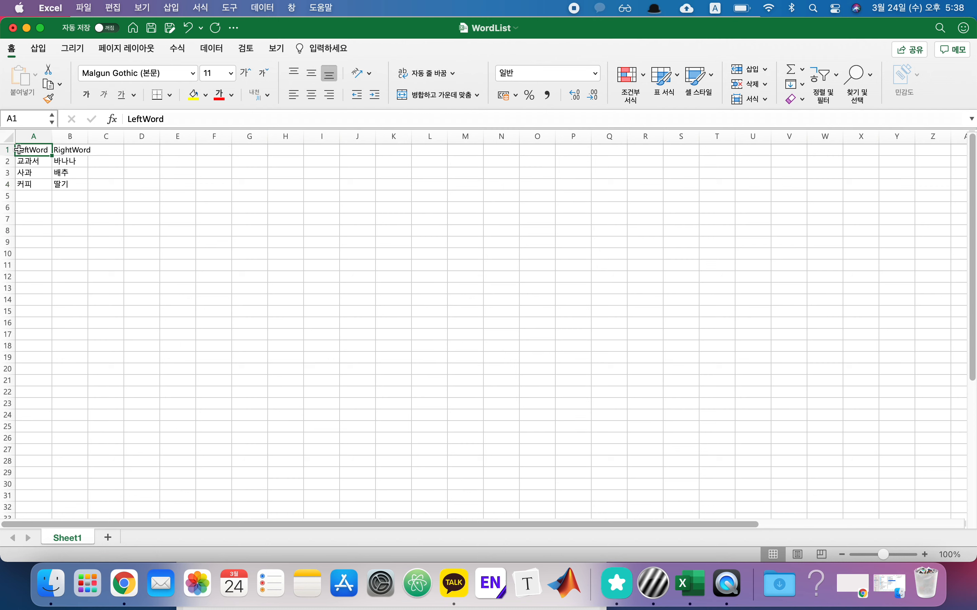
left_click(43, 163)
key("super+Tab")
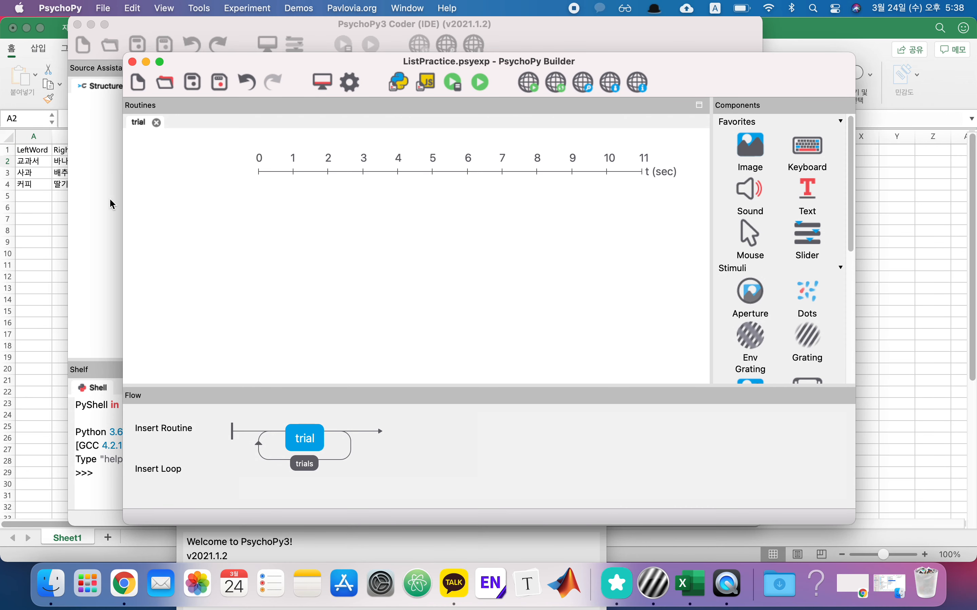
left_click(36, 165)
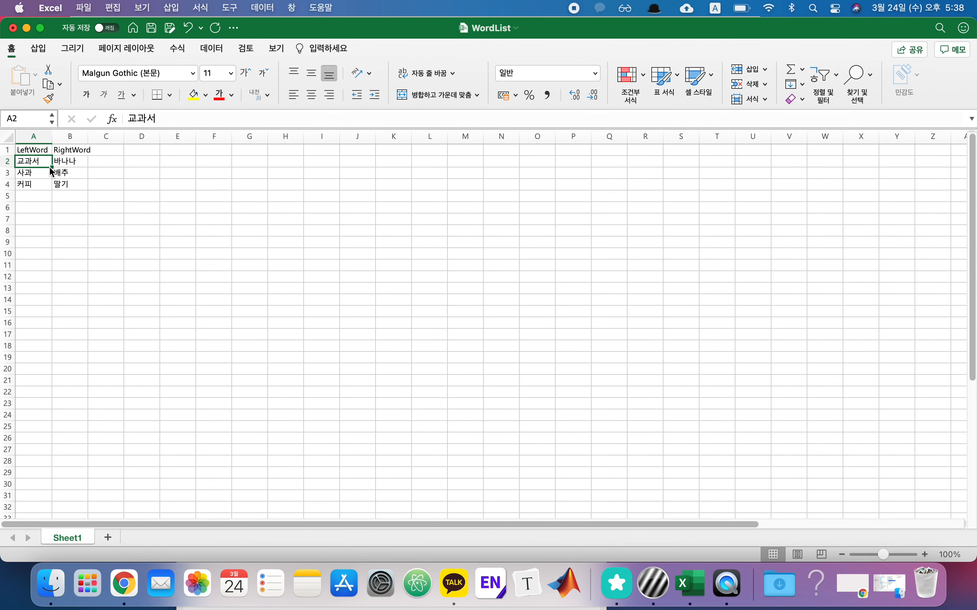
left_click(28, 173)
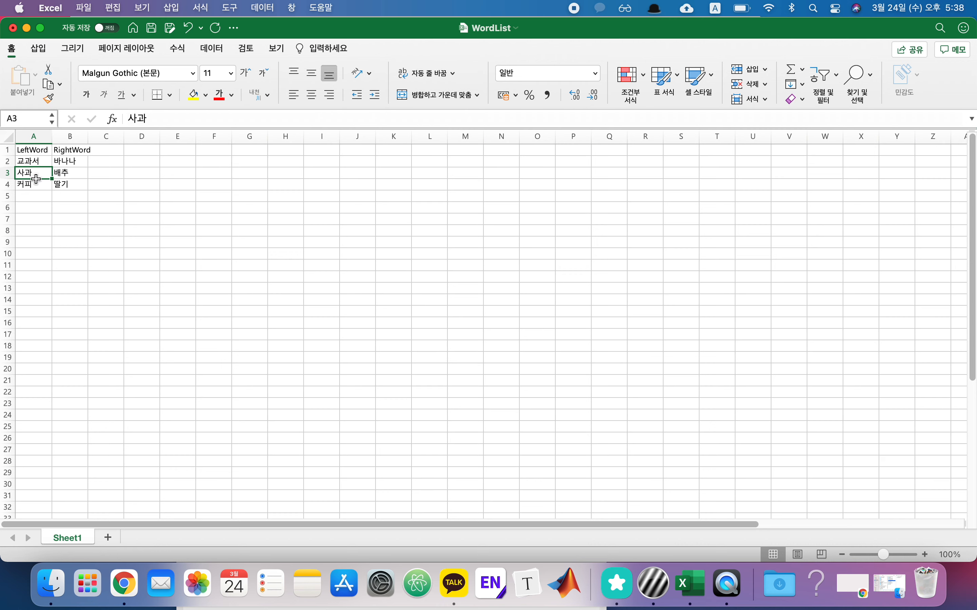
left_click(37, 185)
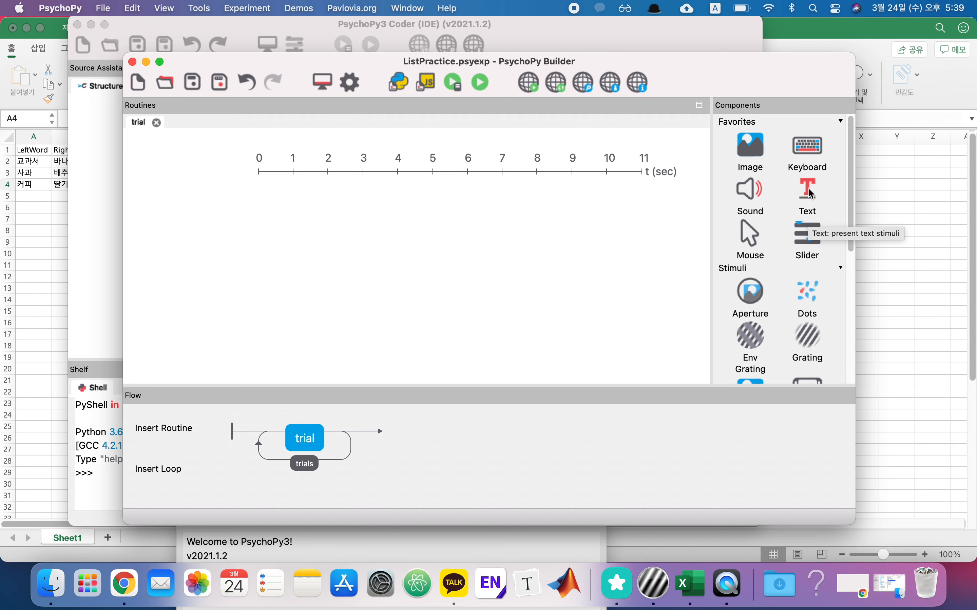
Switch to PsychoPy Builder and add a Text component named LeftStim to the trial routine, with 사과 as its text.
left_click(810, 193)
type("LeftStim")
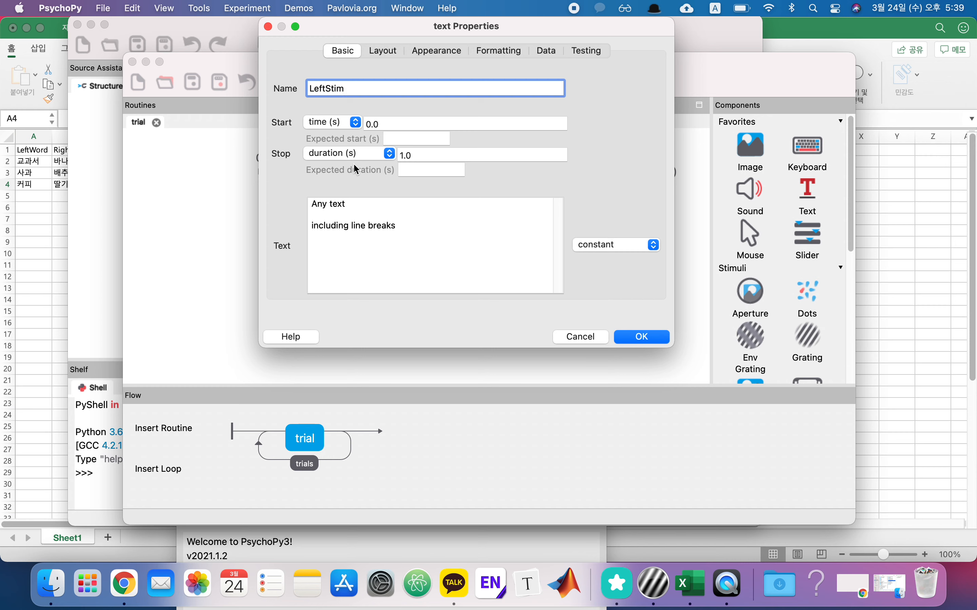
left_click(375, 221)
key("super+a")
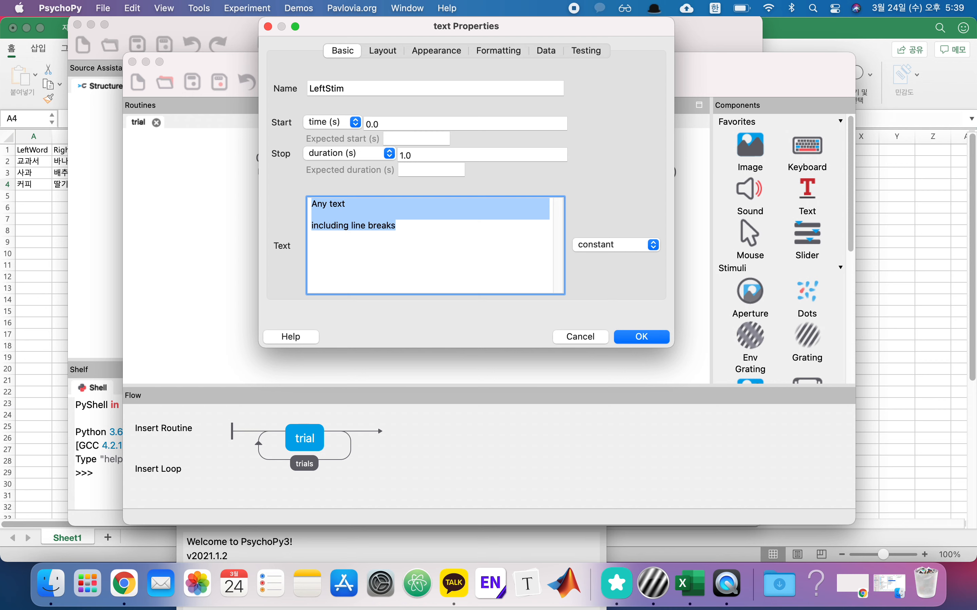
type("사과")
left_click_drag(380, 223, 193, 204)
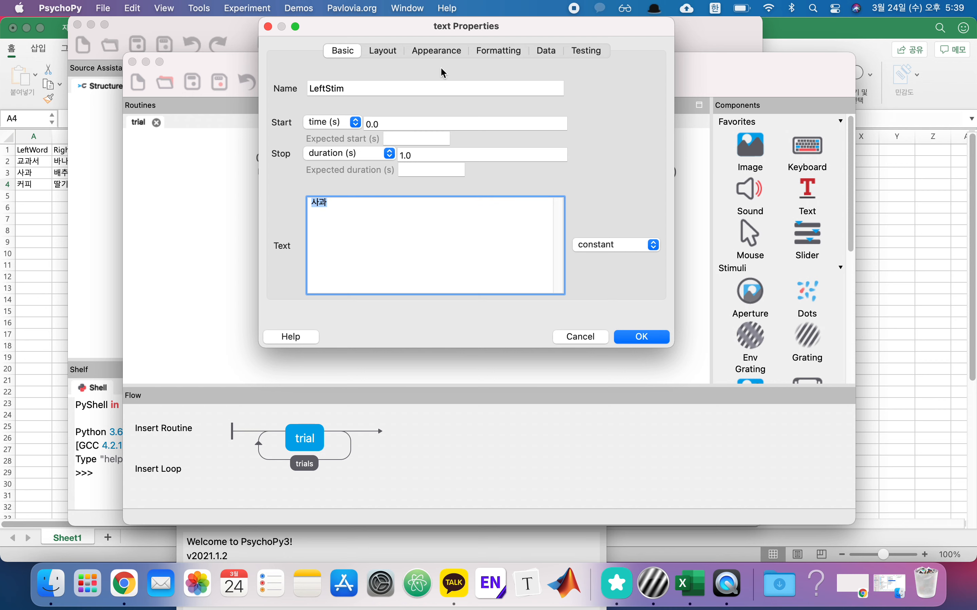
Set the LeftStim text's horizontal position to -0.3 and return to its basic properties.
left_click(373, 49)
left_click(366, 105)
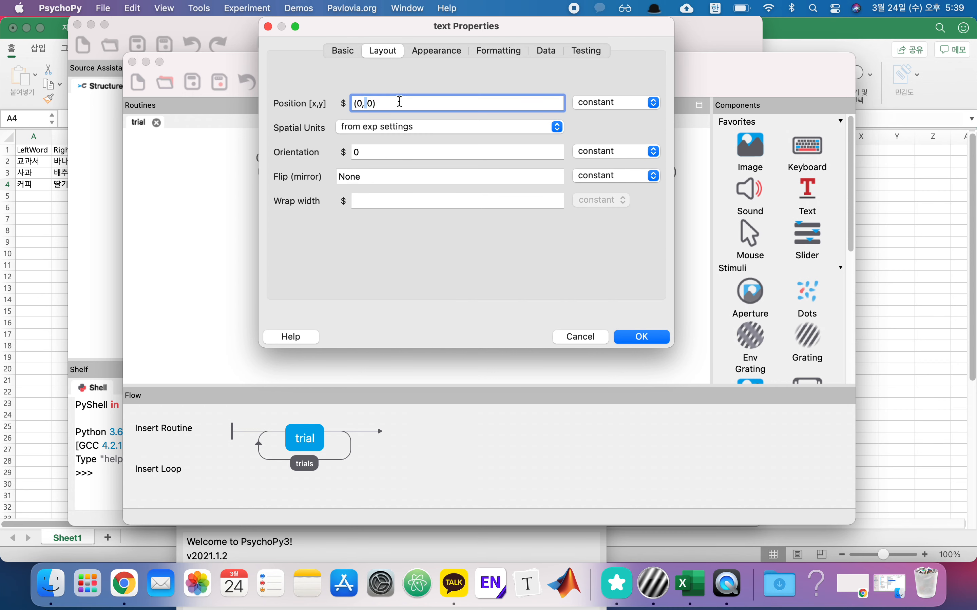
key("BackSpace")
type("-0.3")
left_click(342, 52)
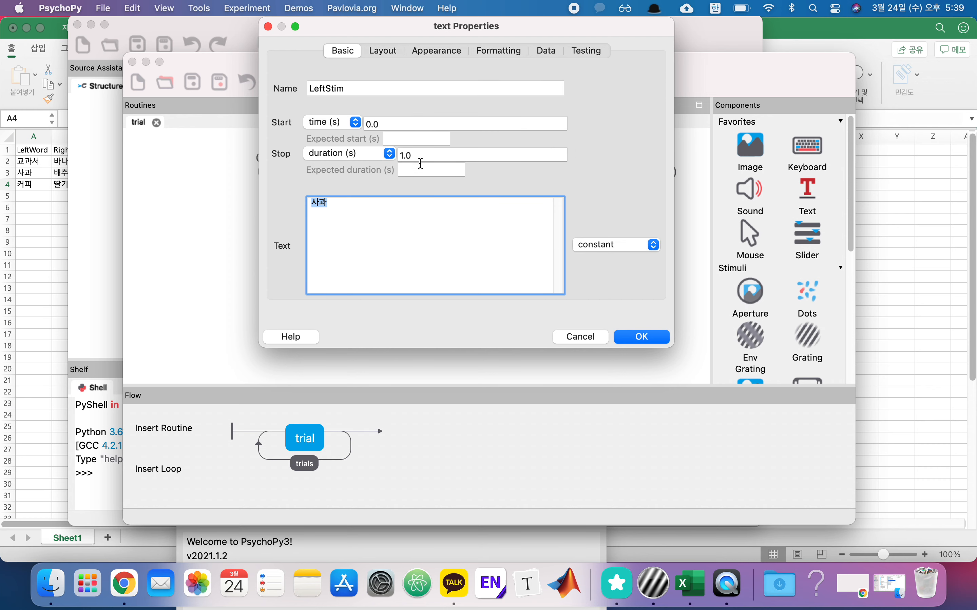
Set the LeftStim text's letter height to 0.05 and its font to NanumGothic.
left_click(448, 51)
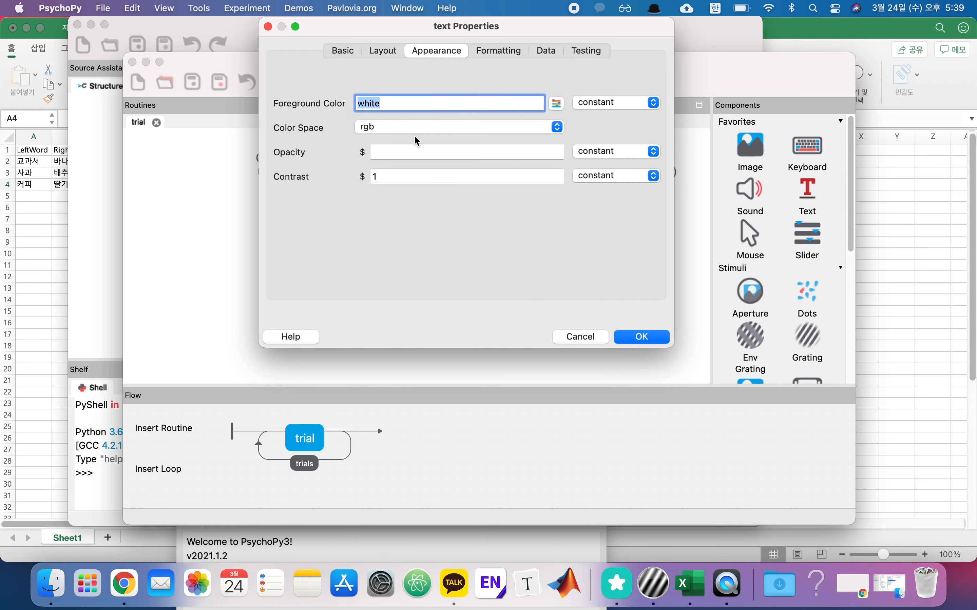
left_click(497, 51)
left_click(408, 151)
key("BackSpace")
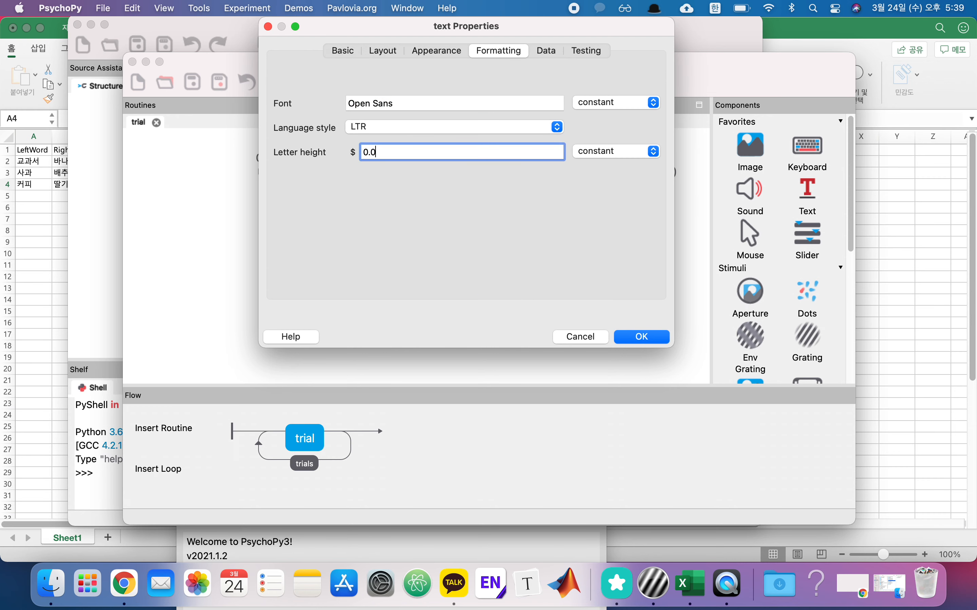
triple_click(395, 106)
type("S")
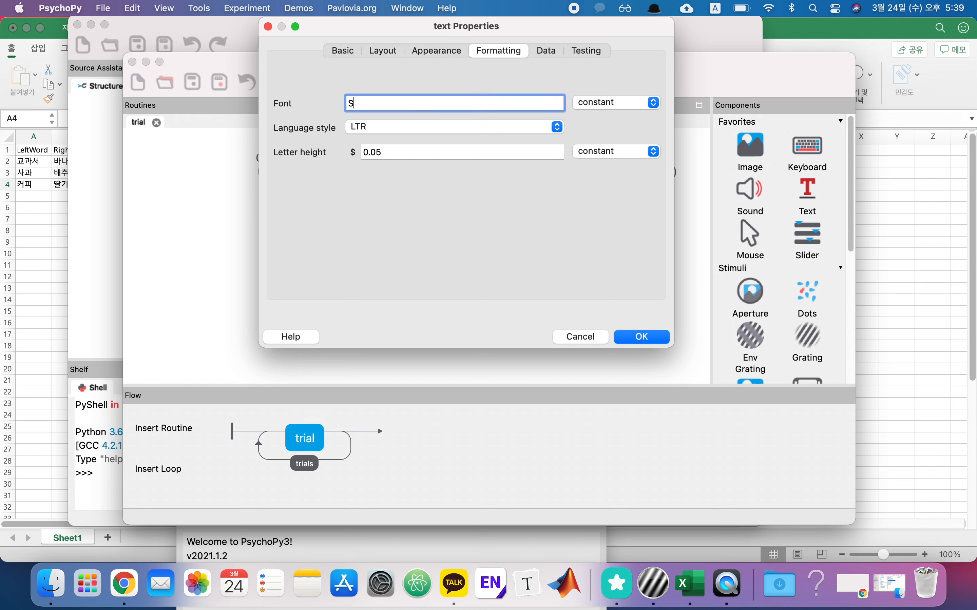
type("anumGothic")
Set LeftStim's foreground color to black and accept the text properties.
left_click(417, 57)
left_click(392, 49)
left_click(433, 52)
type("ba")
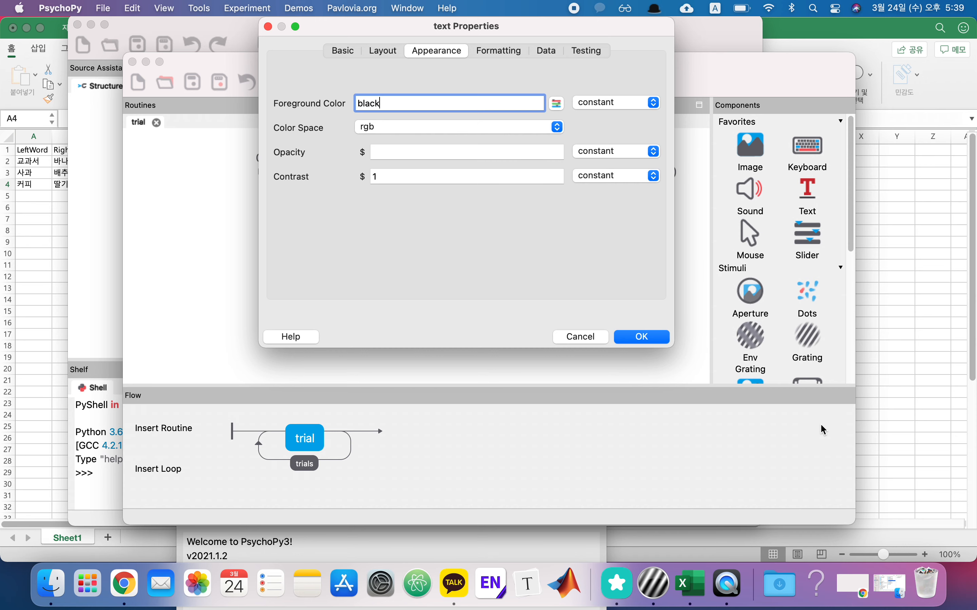
left_click(654, 339)
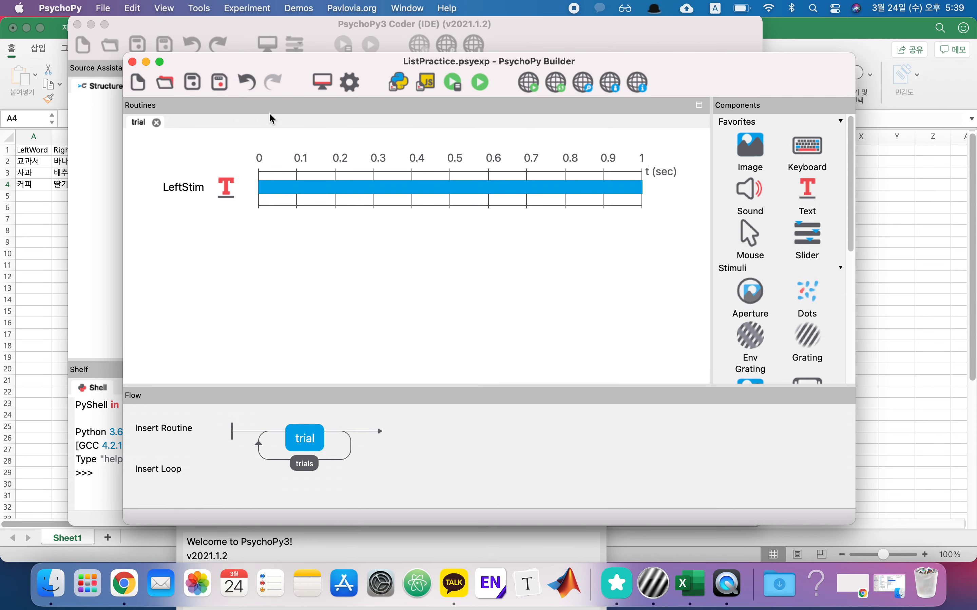
Save the experiment, run it to test the LeftStim text, and return to the Builder.
key("super+s")
left_click(487, 88)
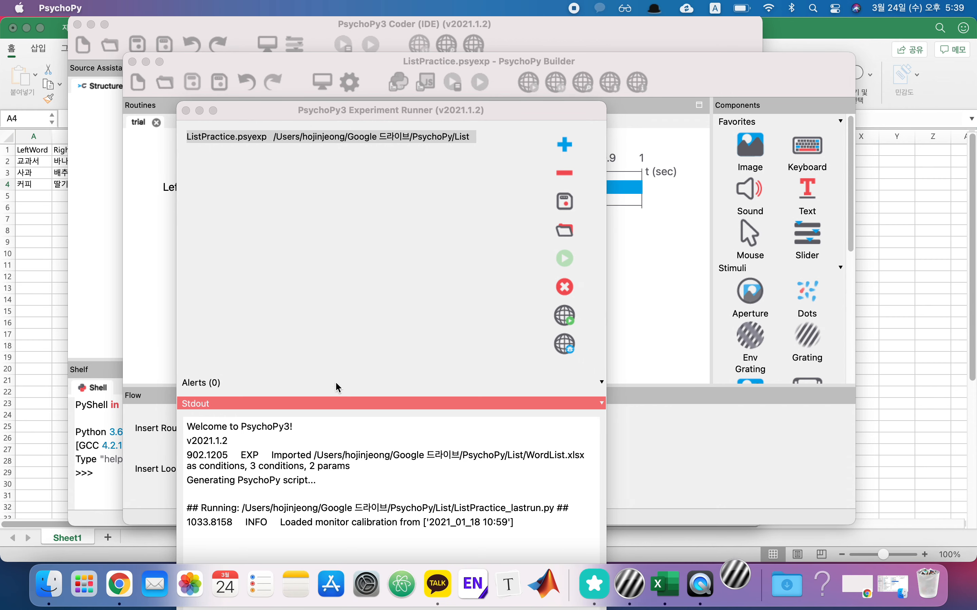
left_click(314, 224)
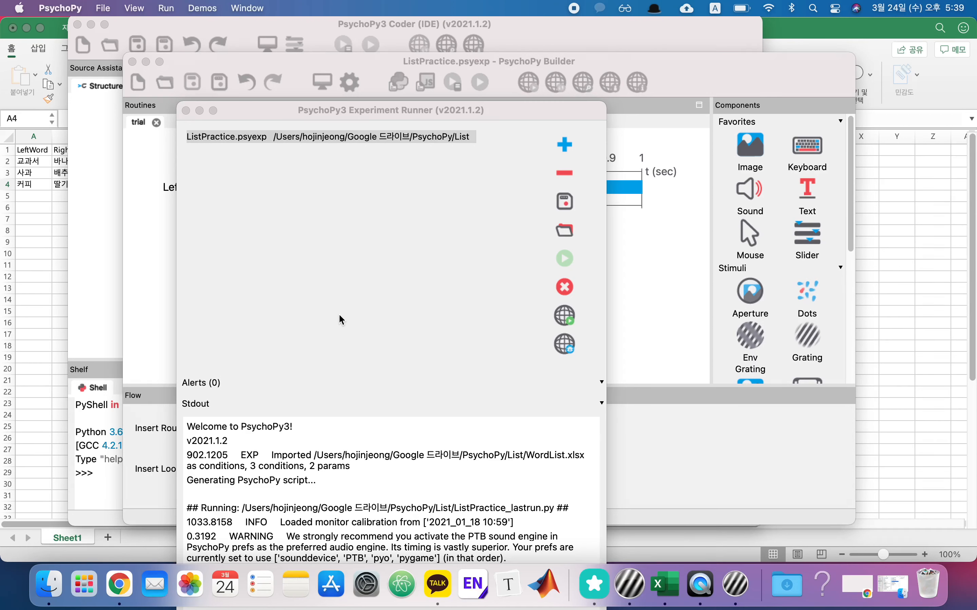
left_click(699, 302)
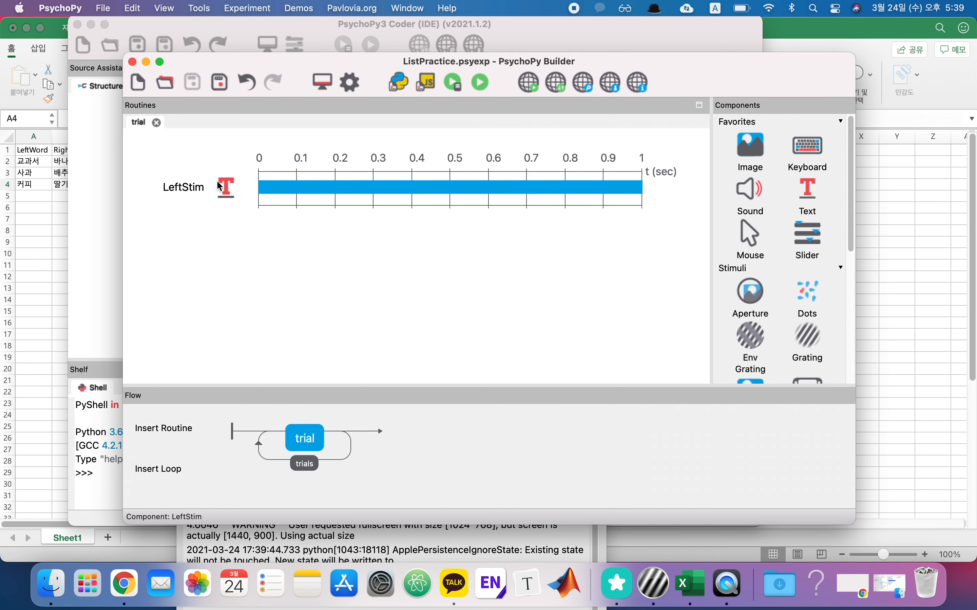
Reopen the LeftStim properties, set the letter height to 0.1, and accept the change.
left_click(184, 188)
left_click(436, 55)
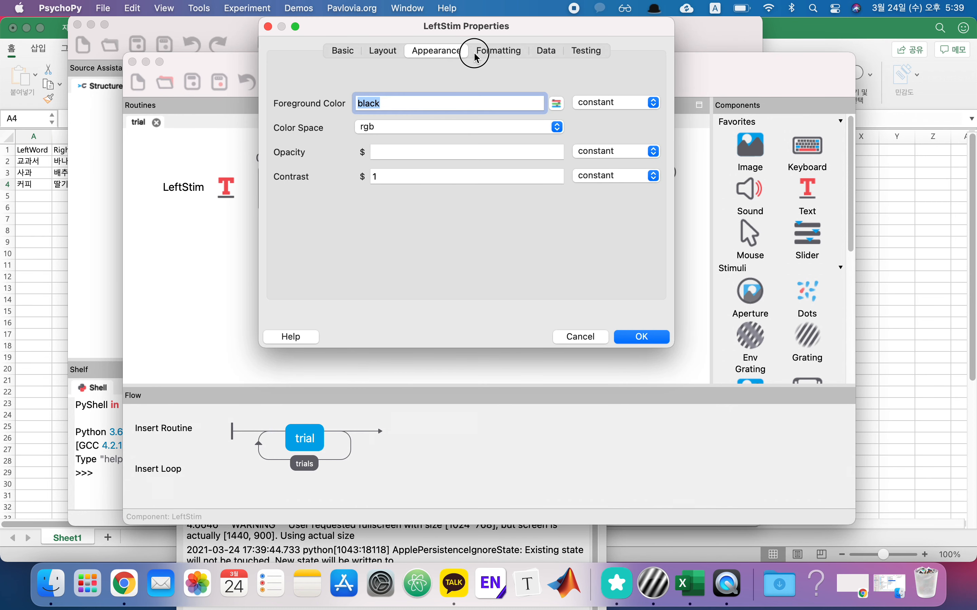
left_click(476, 51)
left_click(381, 152)
key("BackSpace")
key("BackSpace")
type("1")
left_click(641, 337)
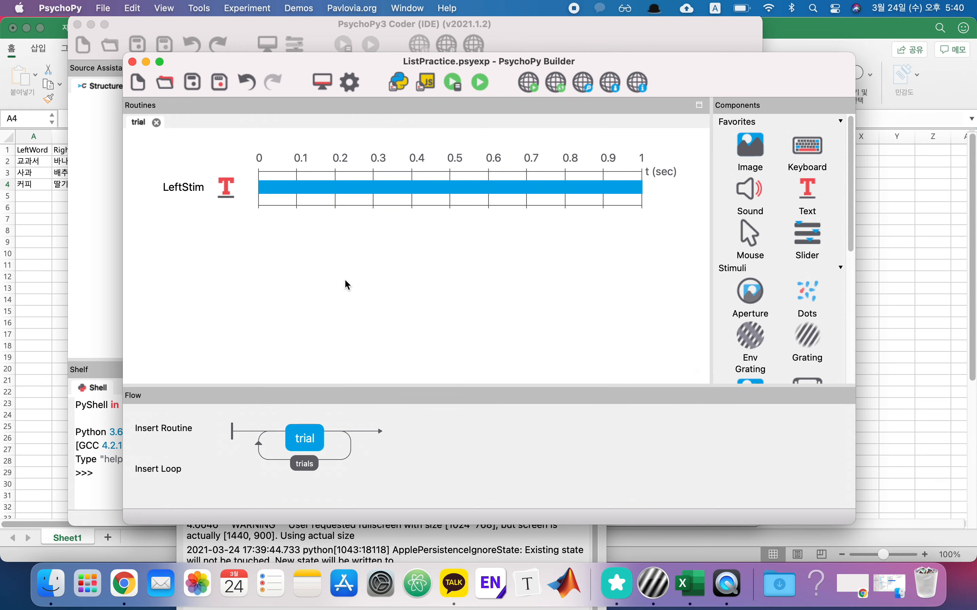
Check the RightWord entries in Excel and add a Text component named RightStim with text 딸기 to the PsychoPy trial routine.
left_click(59, 238)
left_click(67, 174)
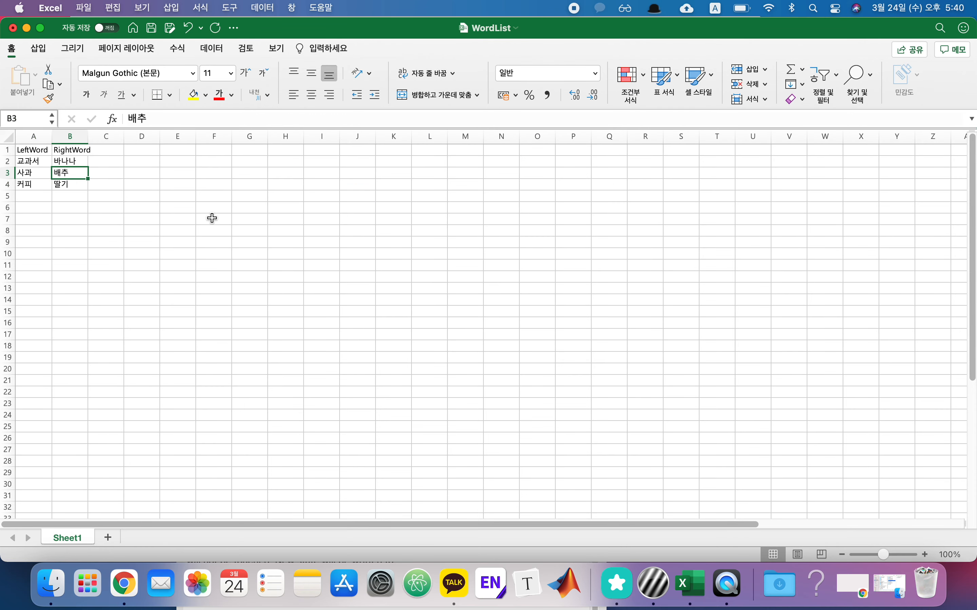
key("super+Tab")
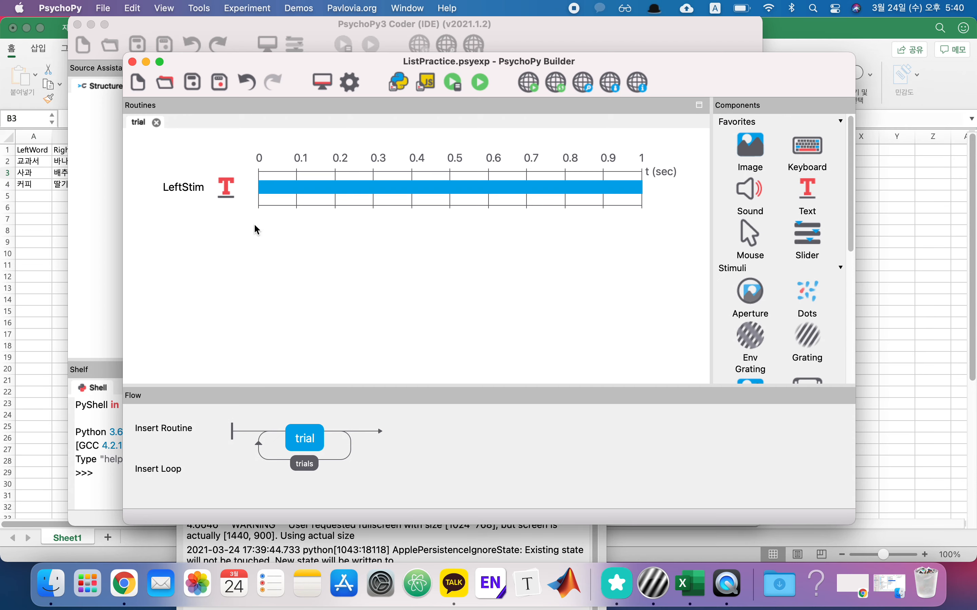
left_click(813, 205)
type("RightStim")
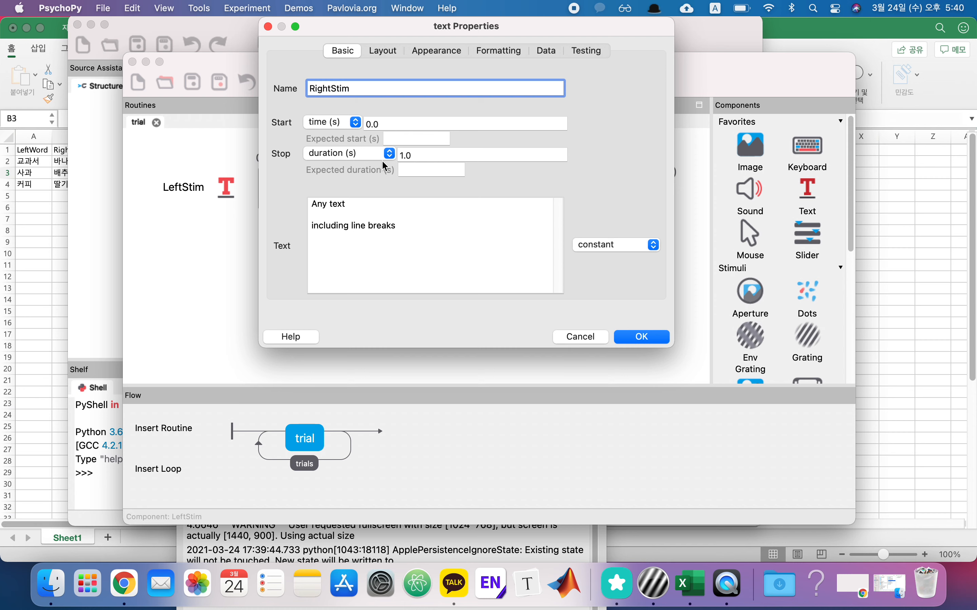
left_click(412, 227)
key("super+a")
type("E")
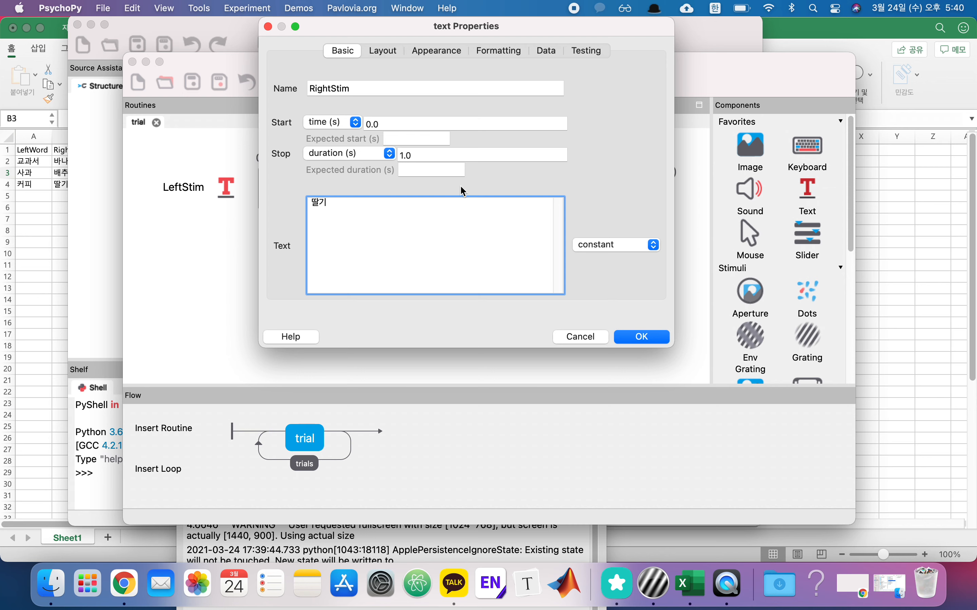
Set RightStim's horizontal position to +0.3 and its foreground color to black.
left_click(388, 57)
left_click(362, 104)
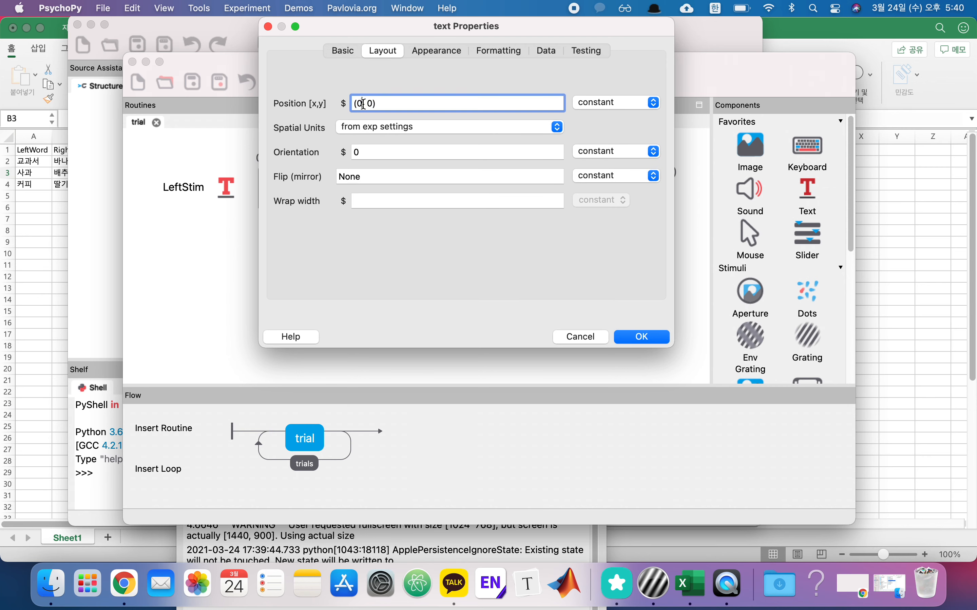
key("BackSpace")
type("+0.3")
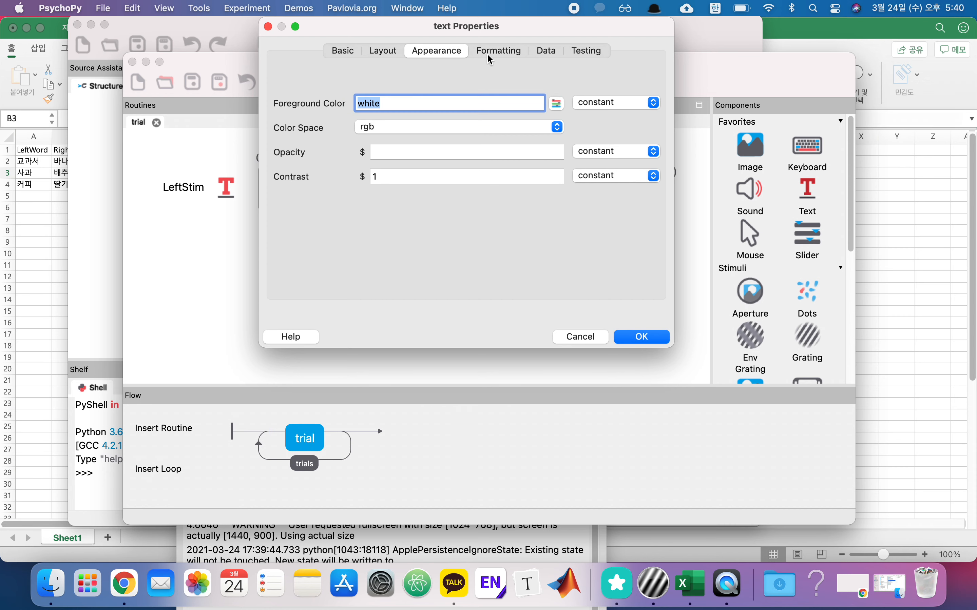
type("ㅠㅣ")
key("ctrl+space")
type("bl")
Set RightStim's font to NanumGothic and accept the text properties.
left_click(501, 52)
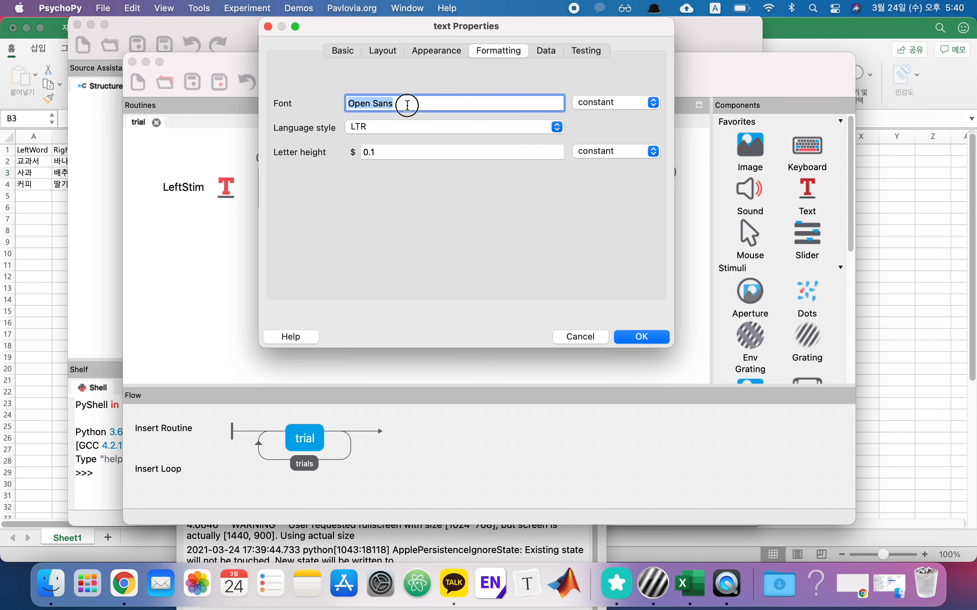
type("Nanum")
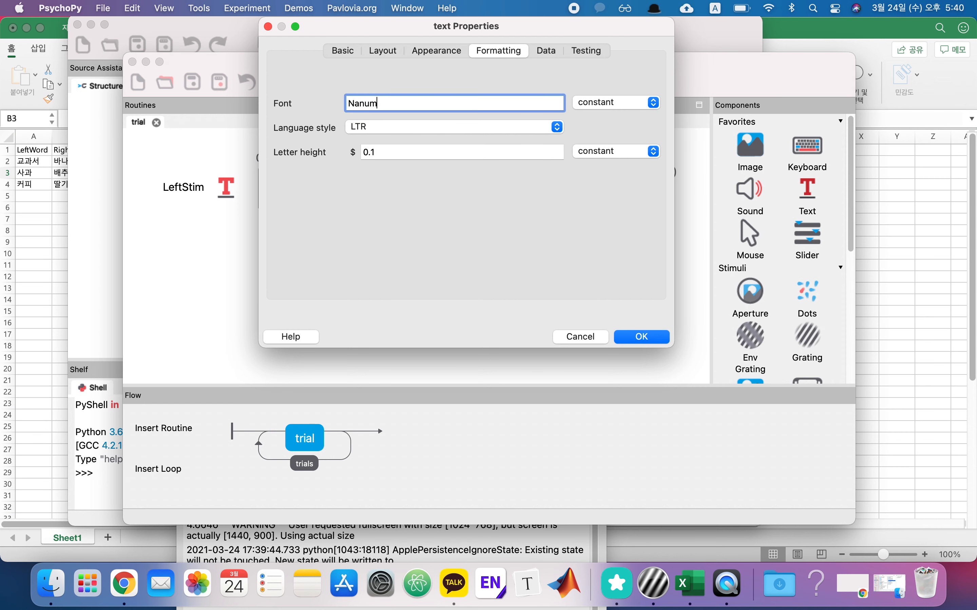
type("Gothic")
left_click(630, 333)
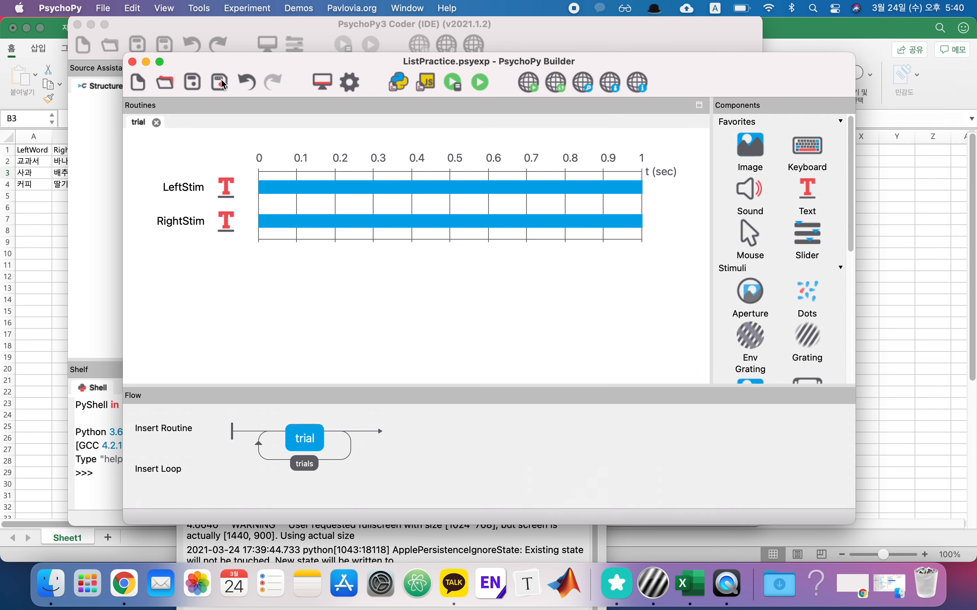
Save the experiment, run it to test both text stimuli side by side, stop it, and return to the Builder.
left_click(193, 84)
left_click(480, 83)
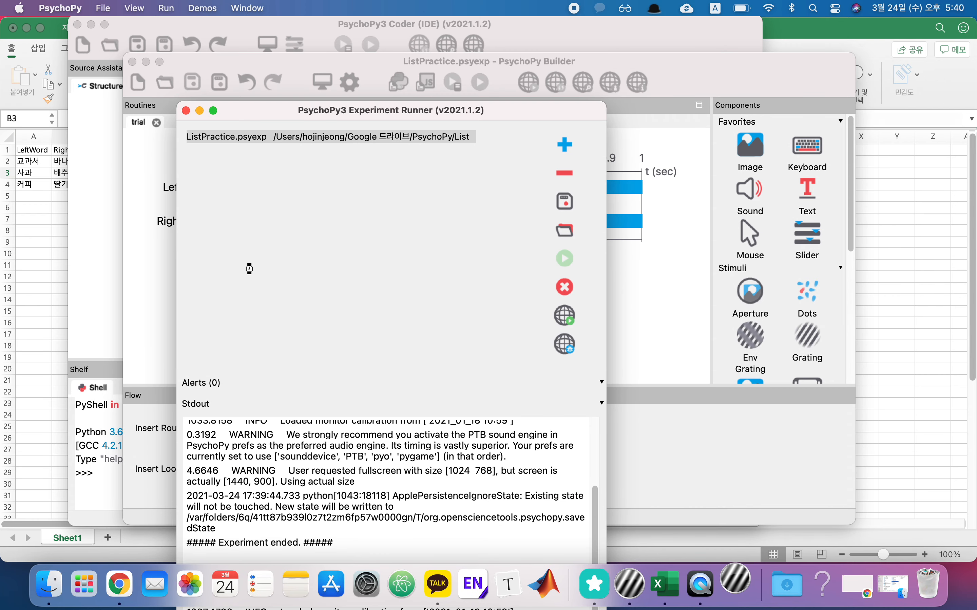
left_click(303, 225)
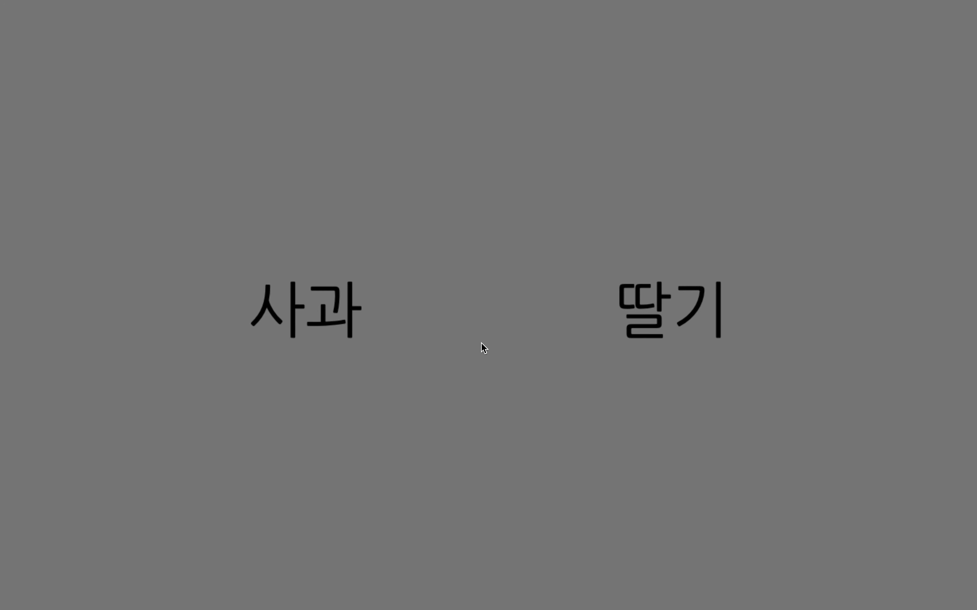
key("Escape")
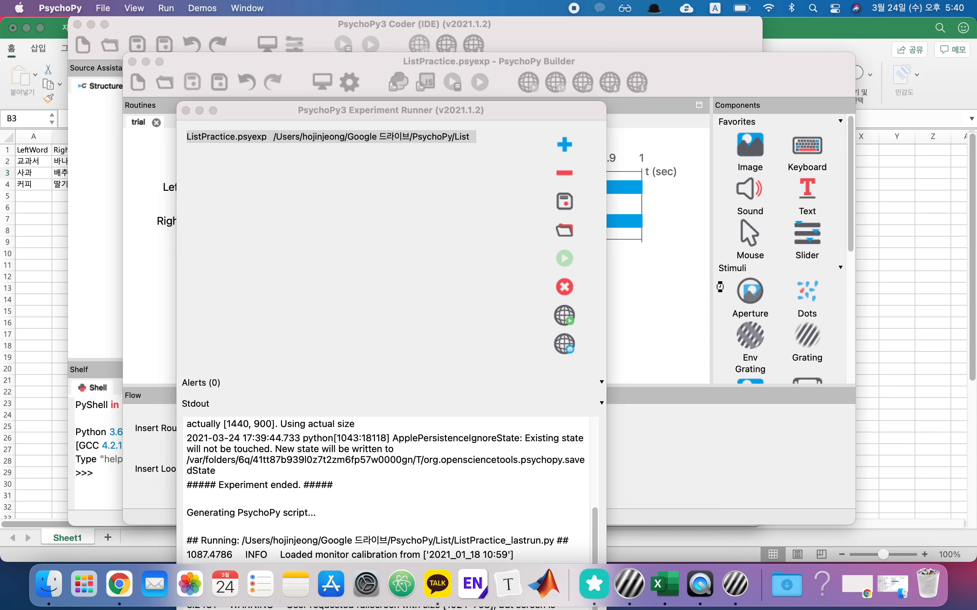
left_click(671, 326)
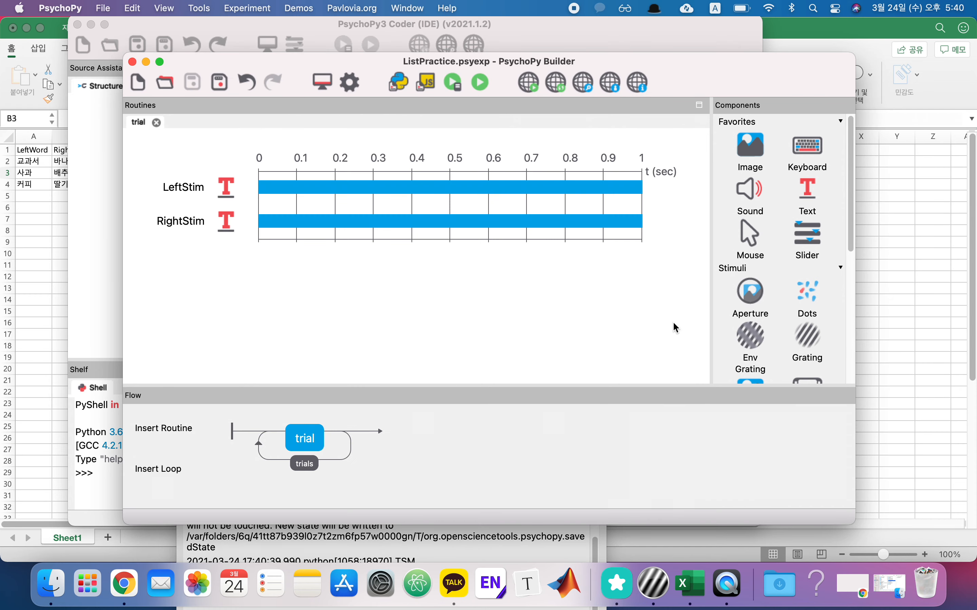
Examine LeftStim's constant text and the trials loop's conditions file, closing both property dialogs without changes.
left_click(173, 194)
left_click(409, 253)
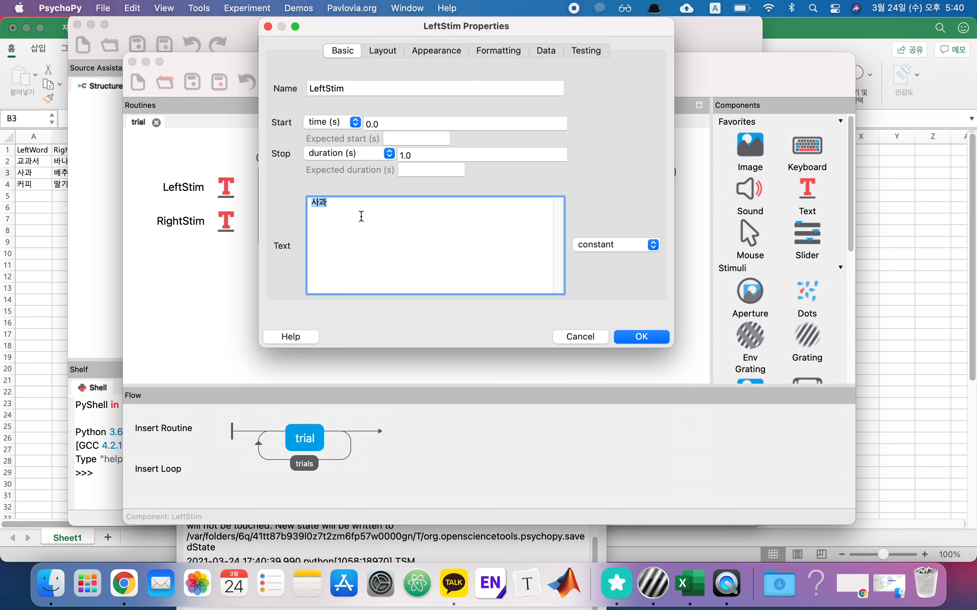
left_click(15, 227)
key("super+Tab")
left_click(581, 337)
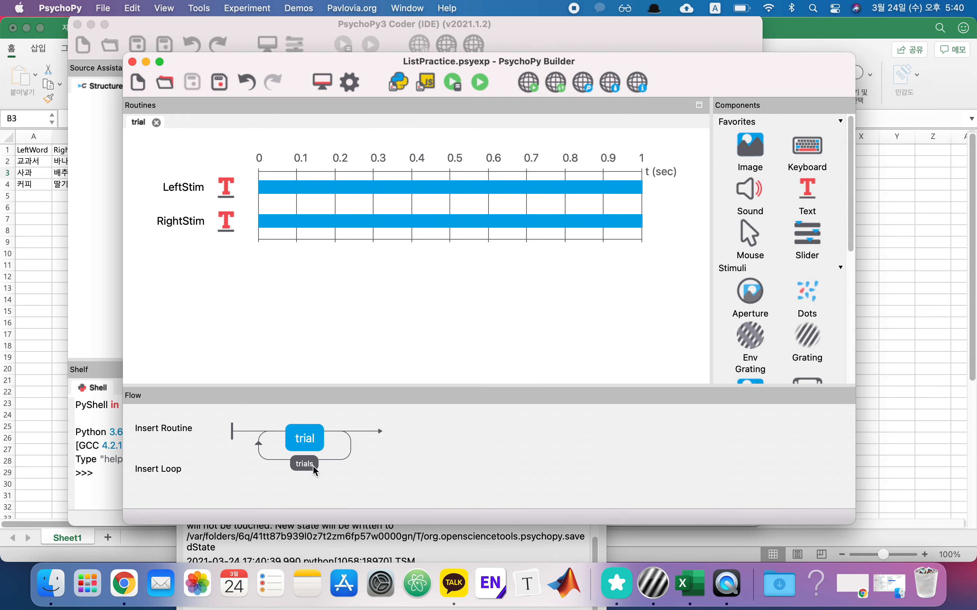
left_click(302, 464)
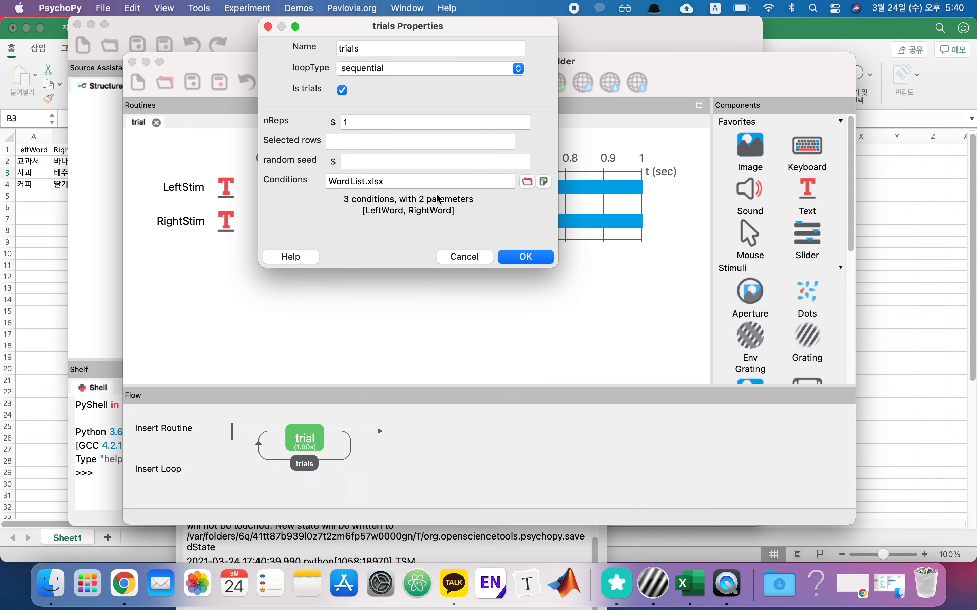
triple_click(443, 179)
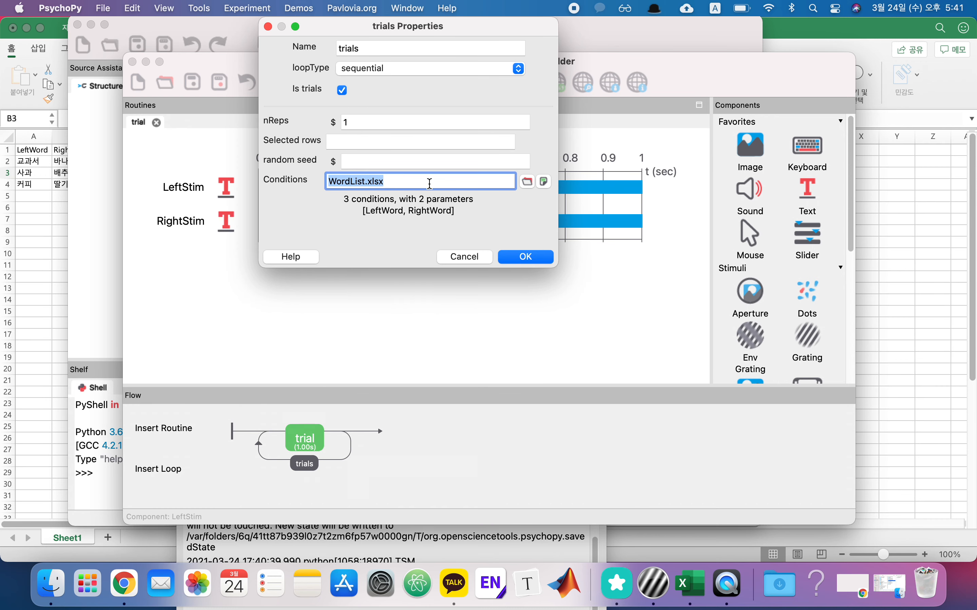
left_click(475, 258)
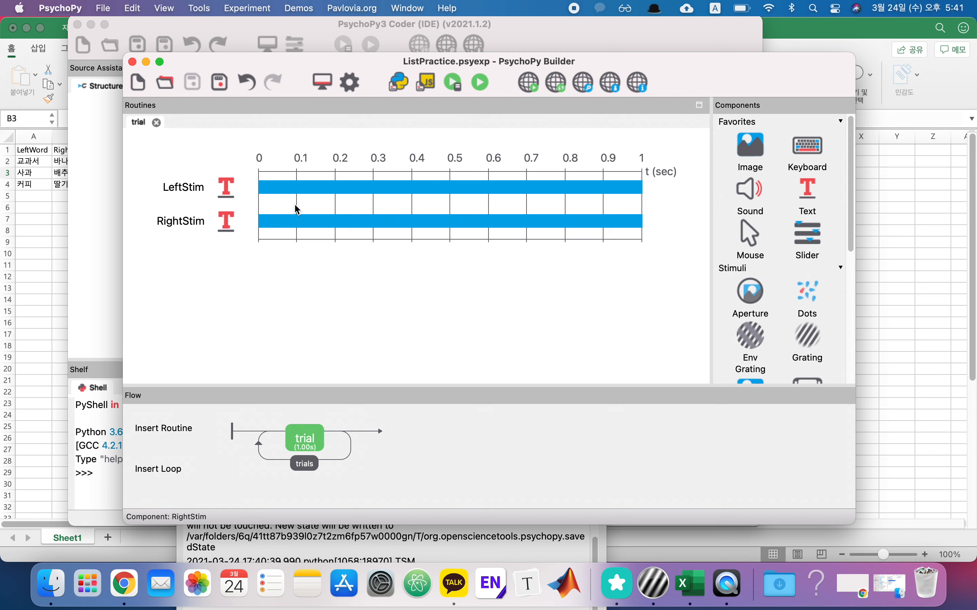
Open the LeftStim properties and examine the word table and the exact LeftWord header in the Excel workbook.
left_click(195, 190)
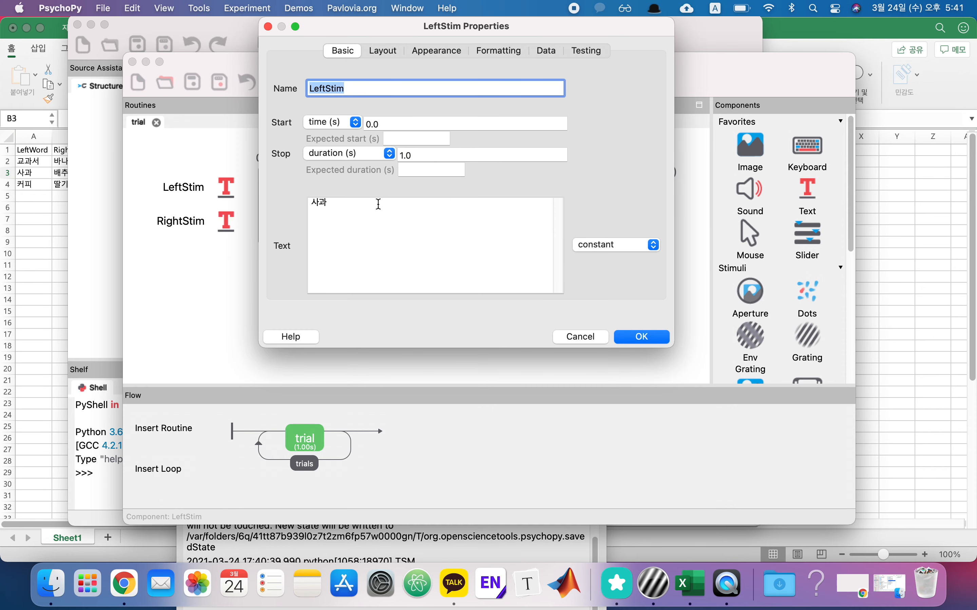
left_click(60, 155)
left_click_drag(24, 149, 72, 183)
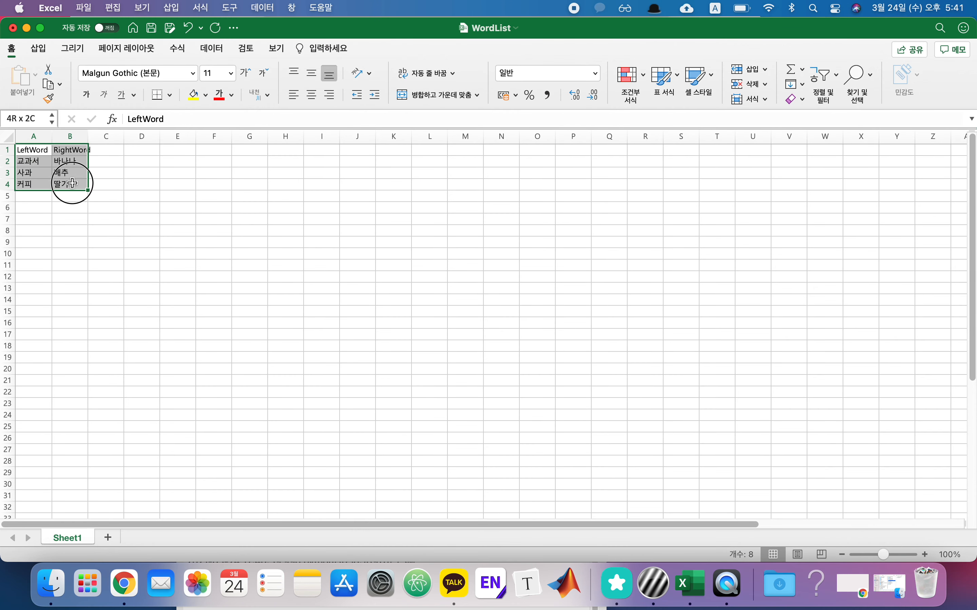
key("super+Tab")
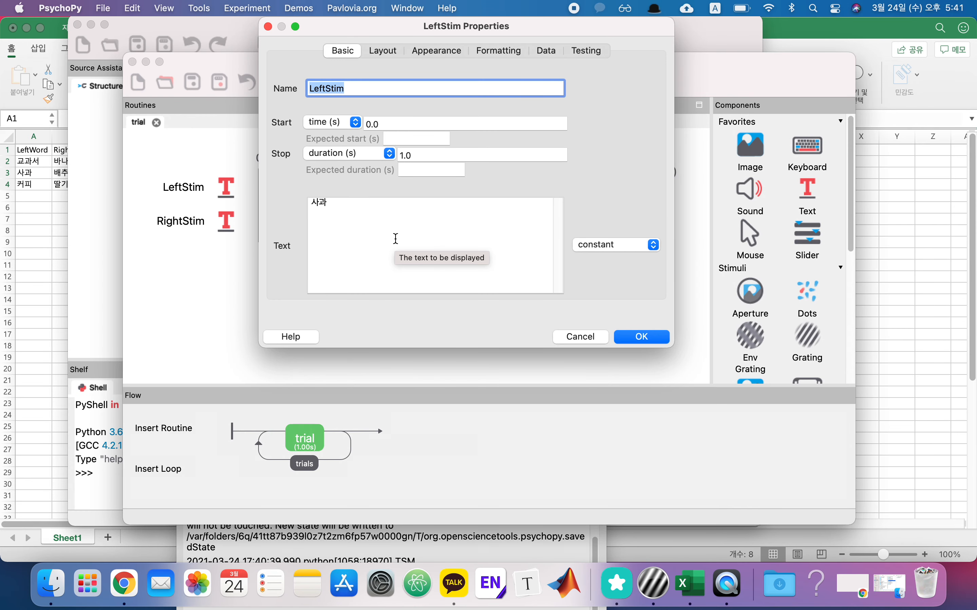
left_click(29, 161)
left_click(38, 153)
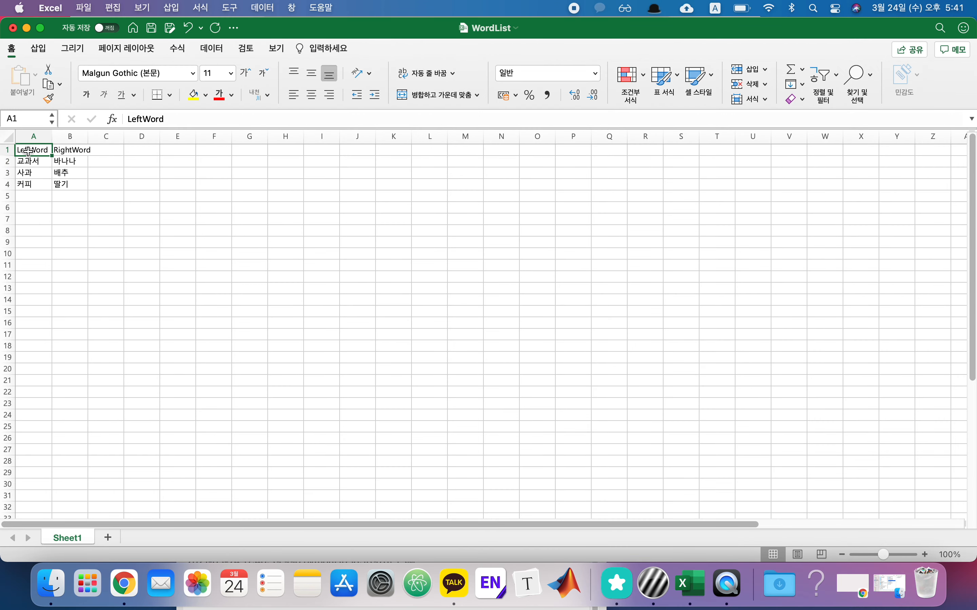
left_click_drag(214, 119, 98, 119)
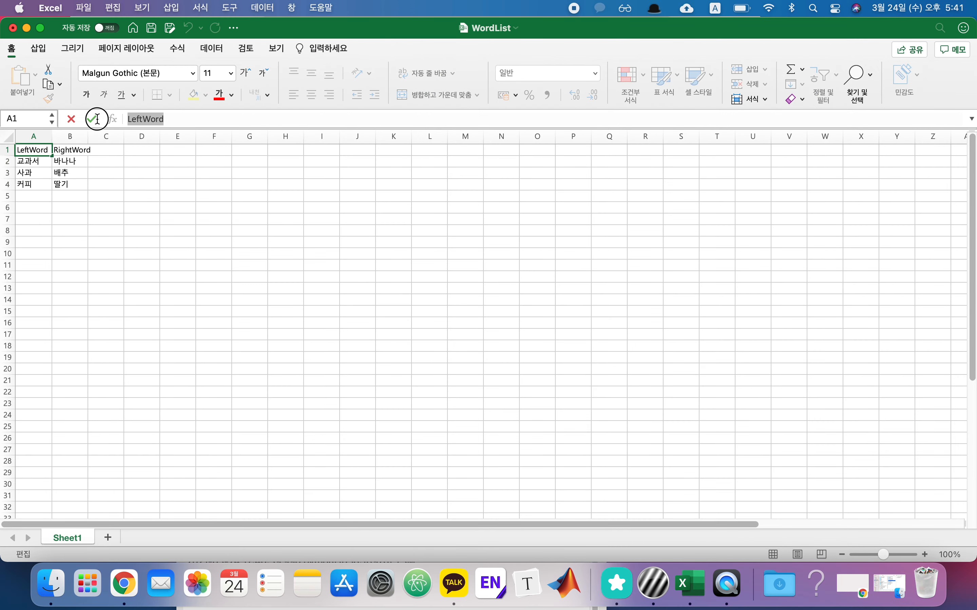
Return to the PsychoPy LeftStim properties and replace the text with the variable $LeftWord.
key("super+Tab")
left_click(414, 212)
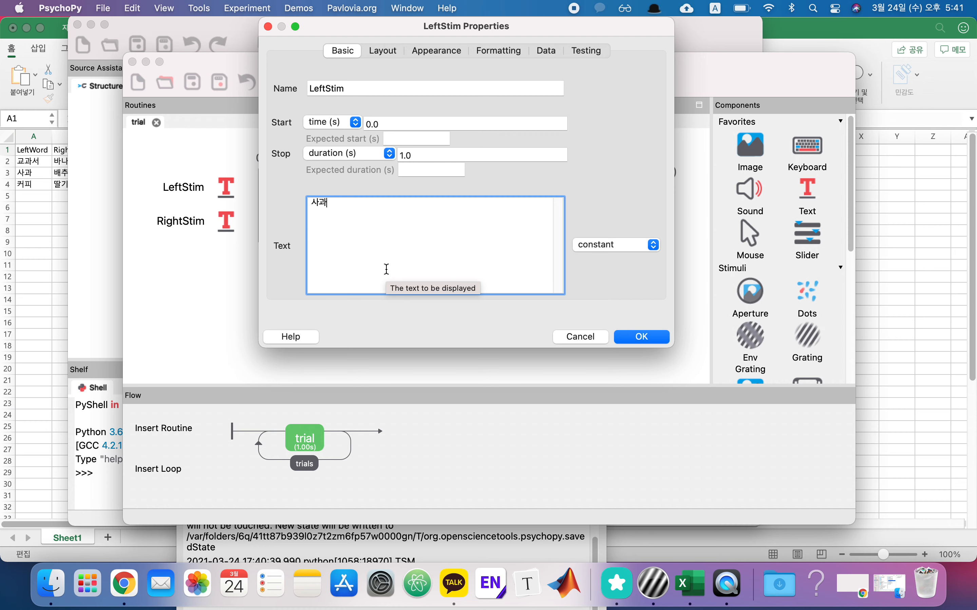
key("BackSpace")
key("BackSpace")
type("새")
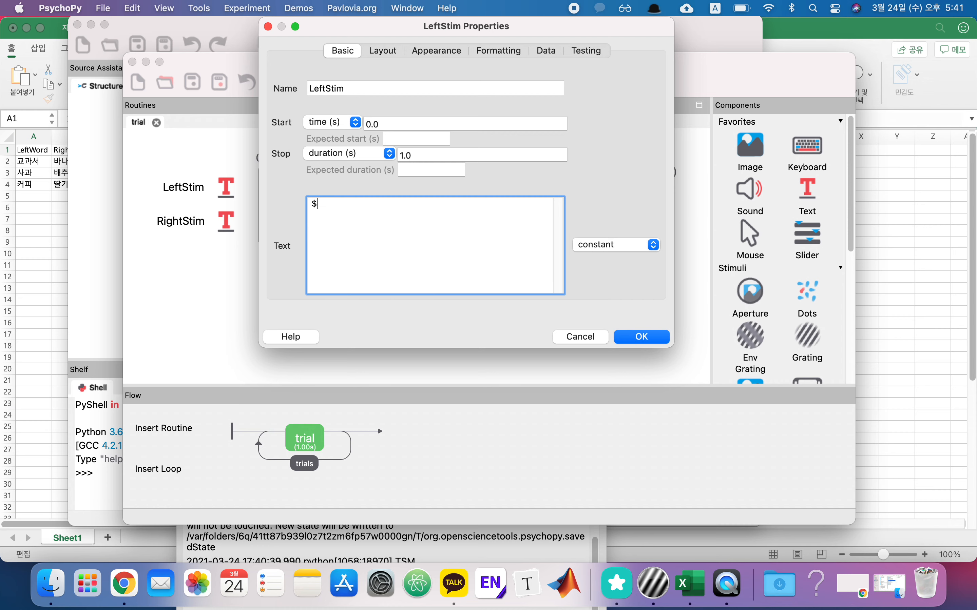
type("$LeftWord")
Compare LeftStim's $LeftWord text variable with the matching column header in the Excel workbook.
left_click_drag(366, 212, 285, 210)
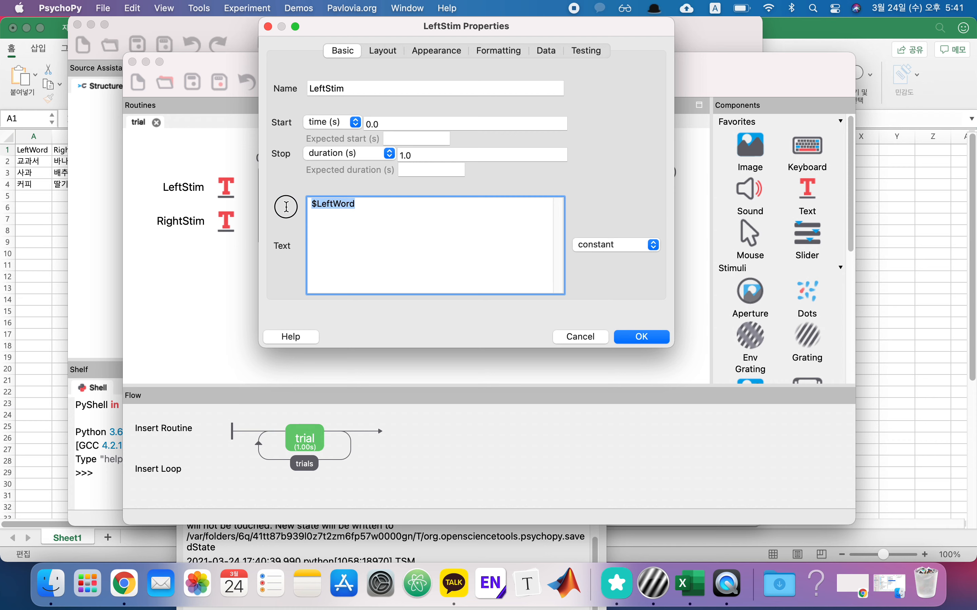
left_click(334, 206)
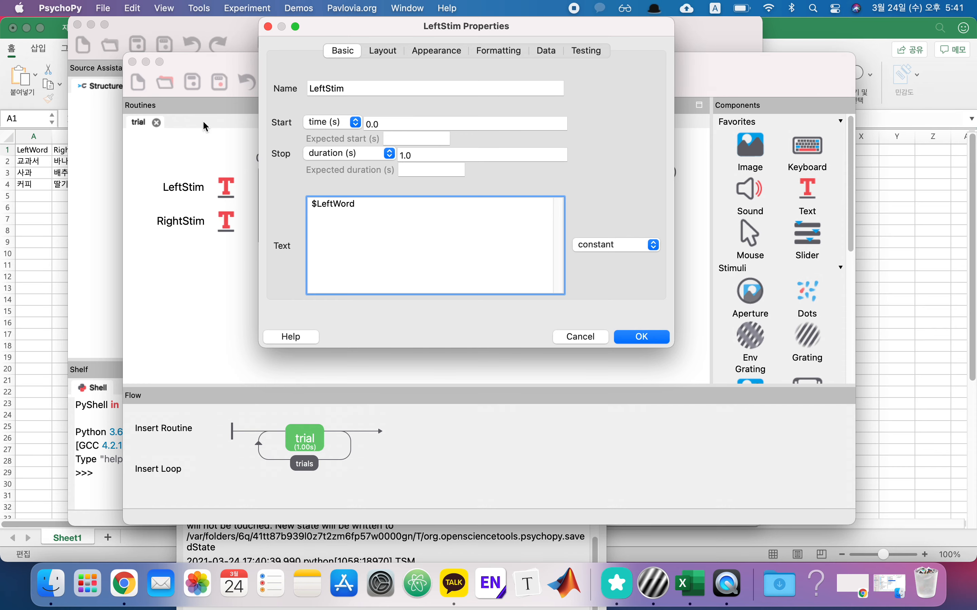
left_click(55, 36)
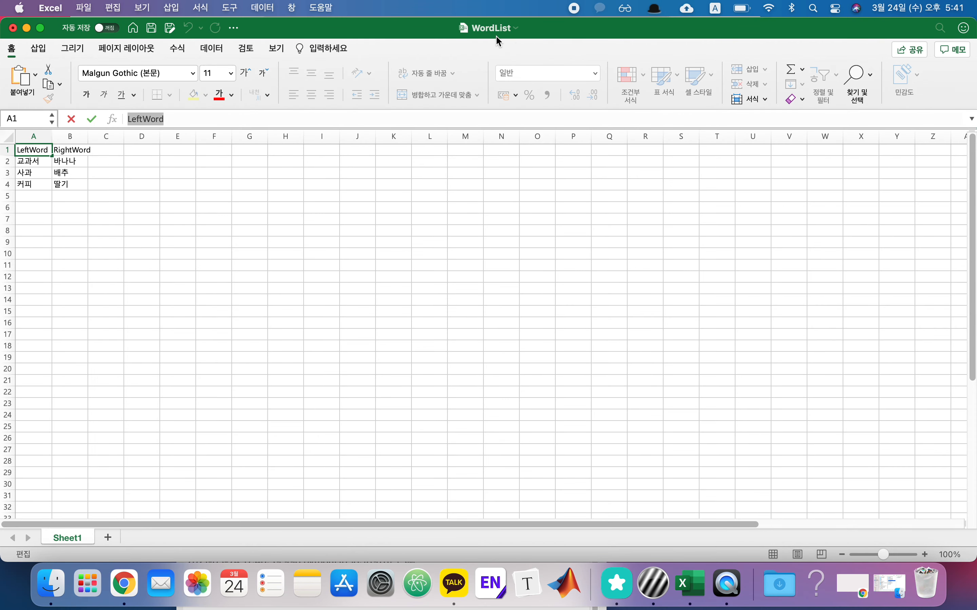
key("super+Tab")
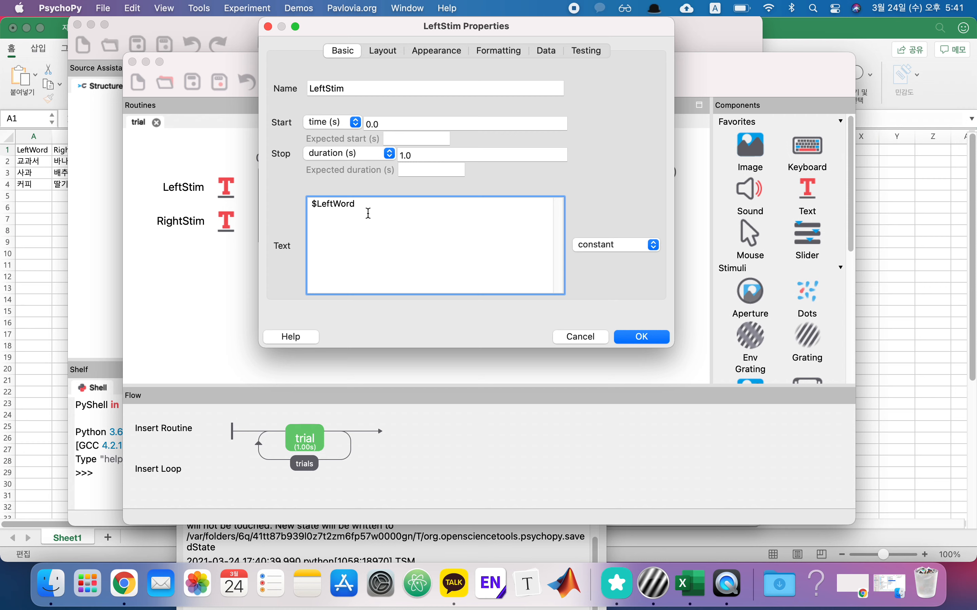
double_click(319, 205)
left_click(365, 204)
left_click_drag(403, 205, 244, 203)
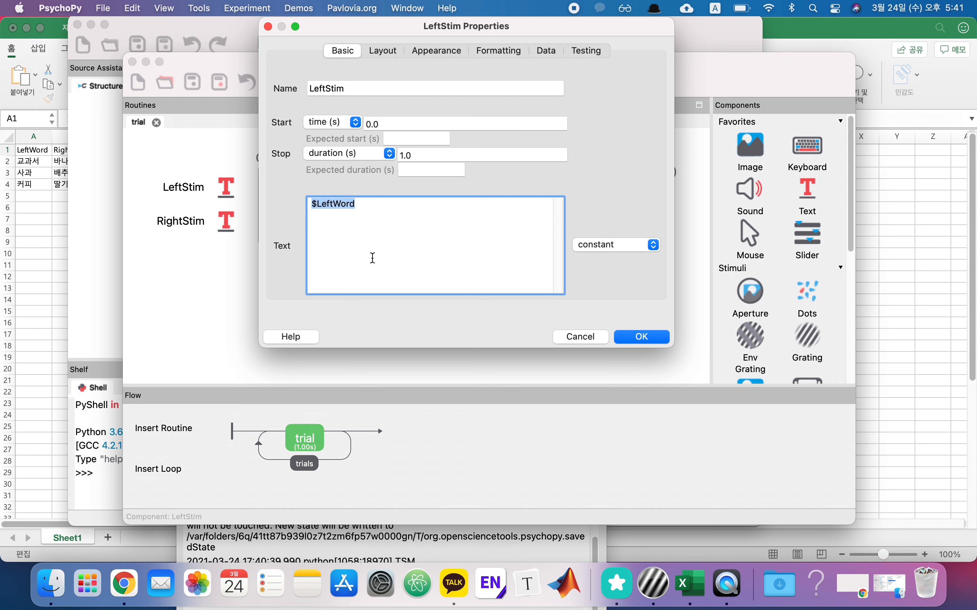
left_click(391, 256)
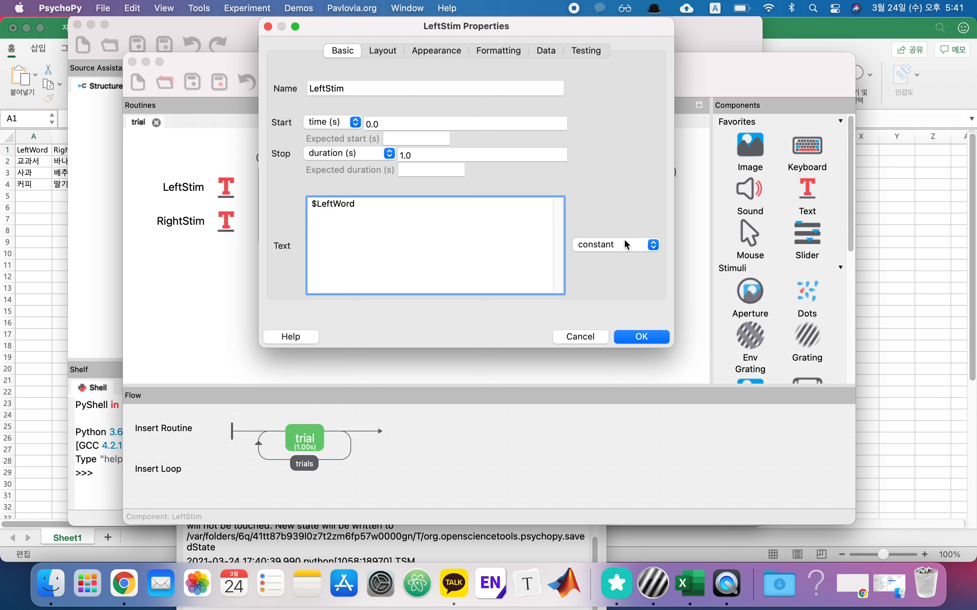
Set LeftStim's text to update every repeat, copy its $LeftWord entry, and accept the properties.
left_click(612, 254)
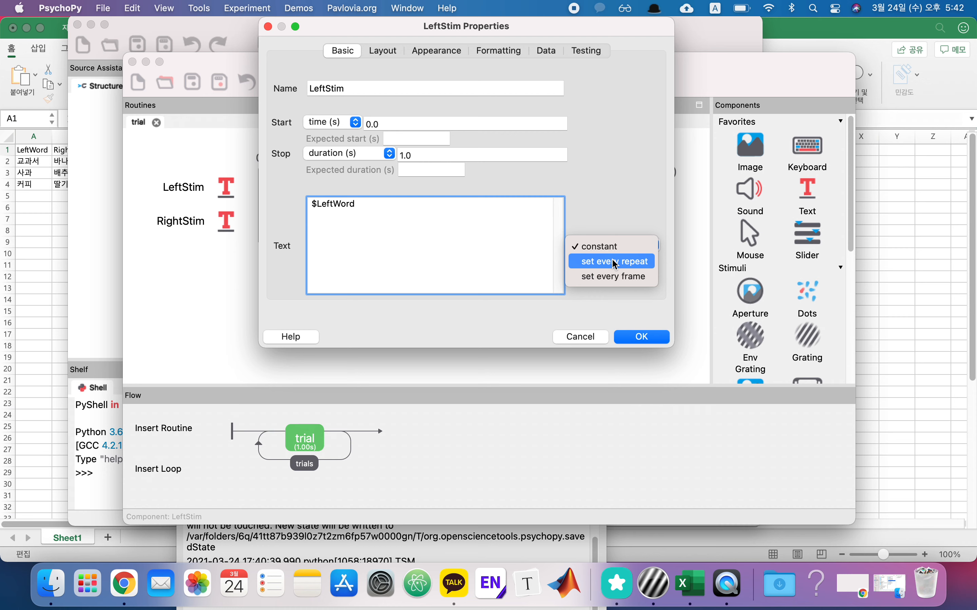
left_click(615, 263)
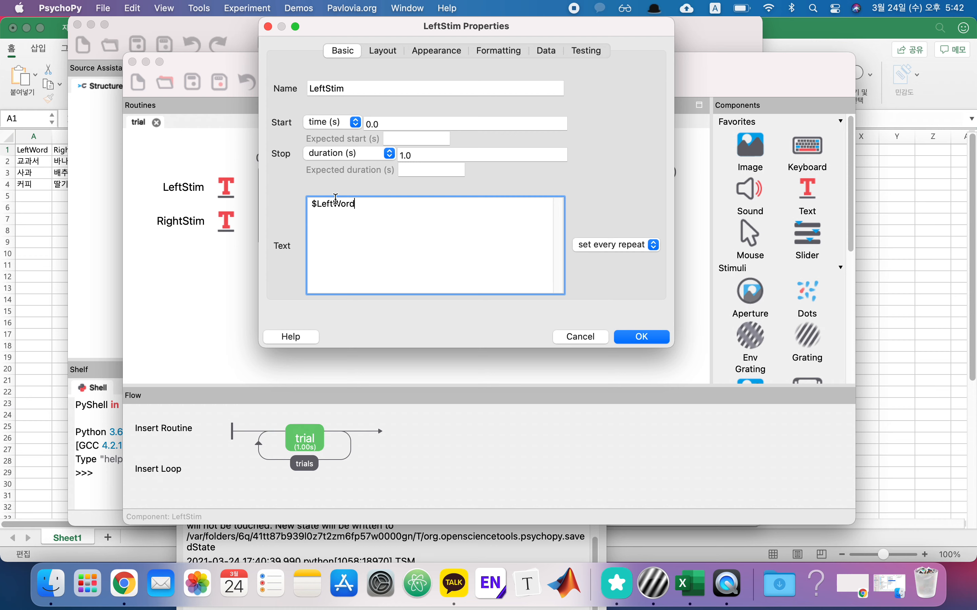
left_click_drag(379, 207, 274, 212)
key("super+c")
left_click(645, 337)
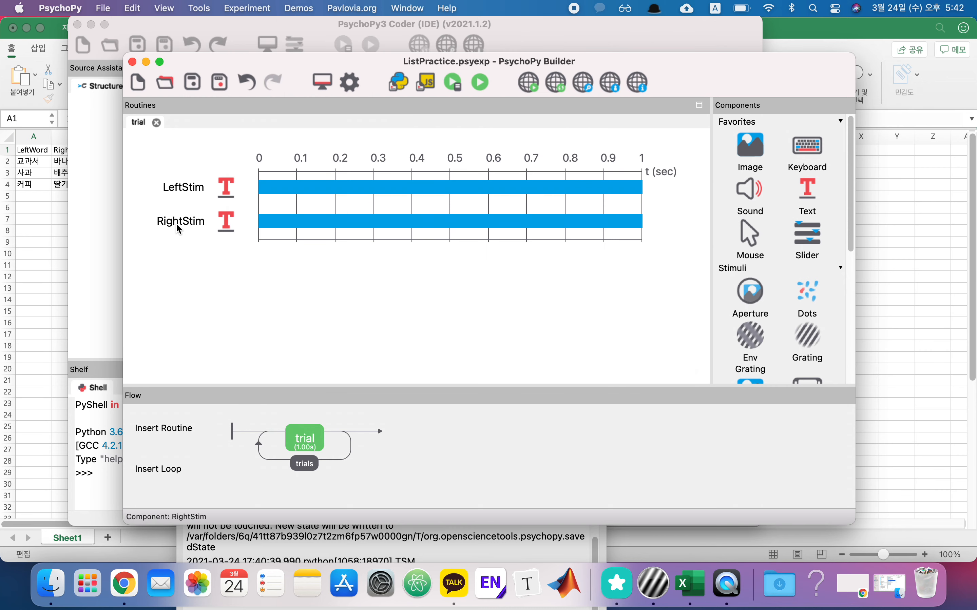
Open the RightStim properties and replace the text with $RightWord, reusing the copied variable entry.
left_click(177, 222)
left_click_drag(372, 216, 257, 201)
key("super+v")
left_click(318, 203)
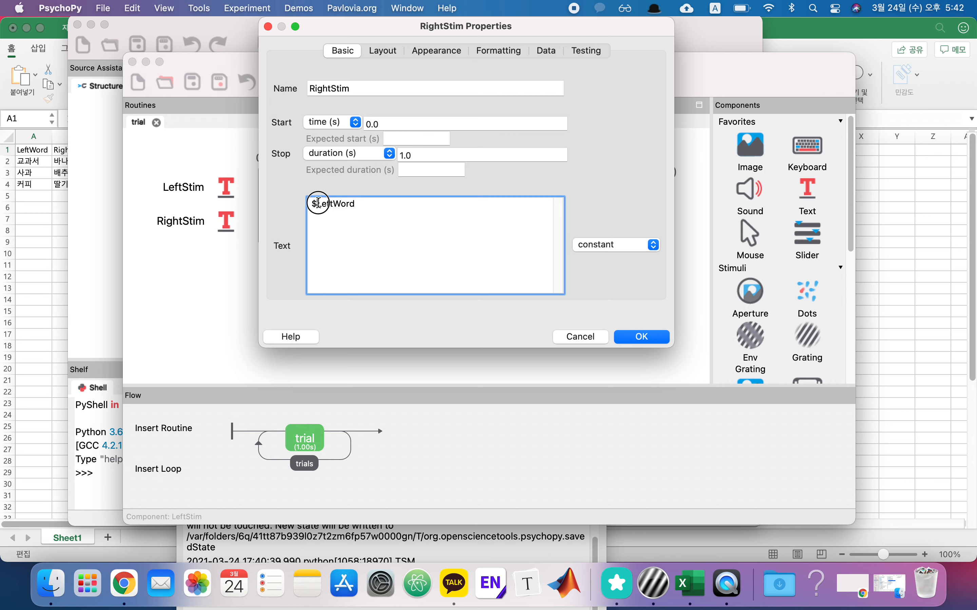
left_click(336, 204, "shift")
type("Right")
Set RightStim's text to update every repeat, accept the properties, and save the experiment.
left_click(622, 251)
left_click(610, 261)
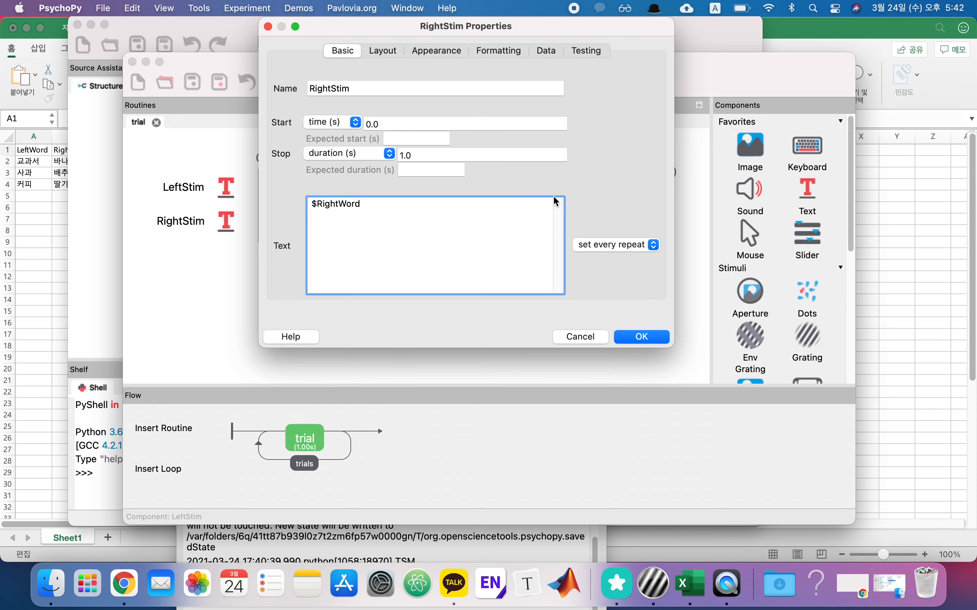
left_click(635, 335)
left_click(198, 86)
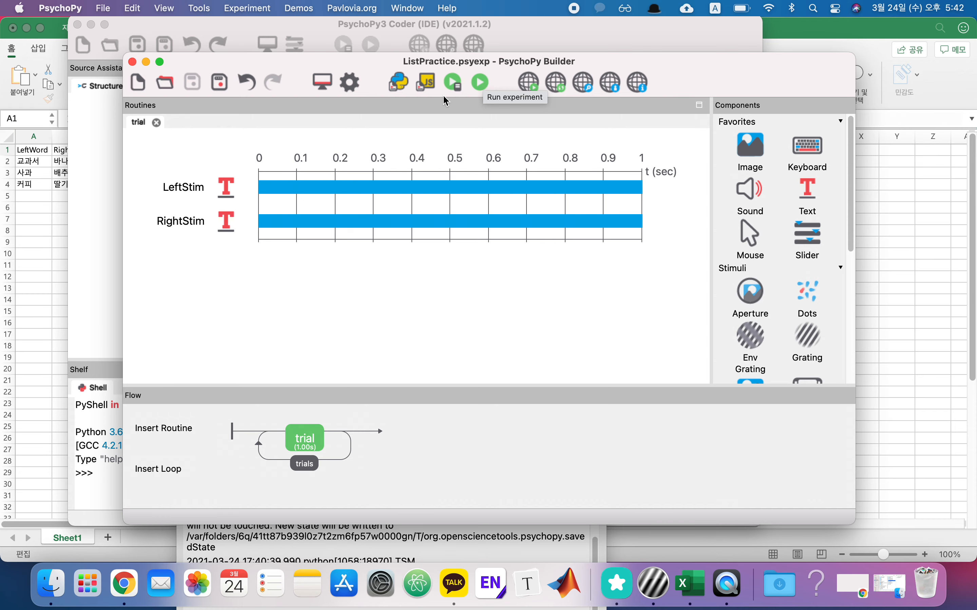
Switch to the Excel workbook and examine the left and right word pairs row by row at a larger zoom.
left_click(31, 193)
left_click(36, 161)
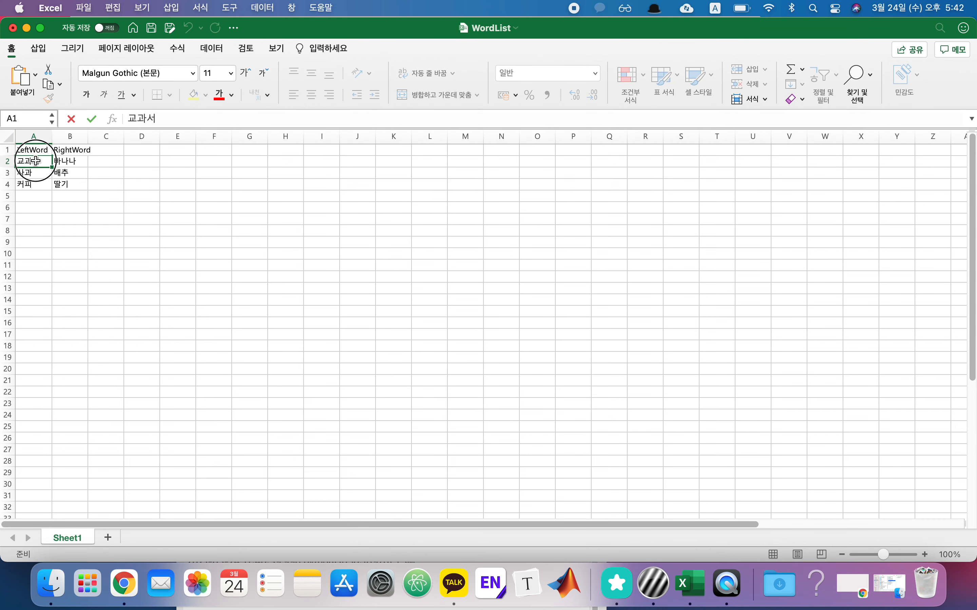
left_click_drag(35, 161, 65, 161)
left_click(65, 161)
left_click(38, 161)
left_click(64, 161)
left_click(36, 160)
left_click(61, 163)
right_click(116, 203)
left_click(100, 165)
scroll(100, 165, "up", 5)
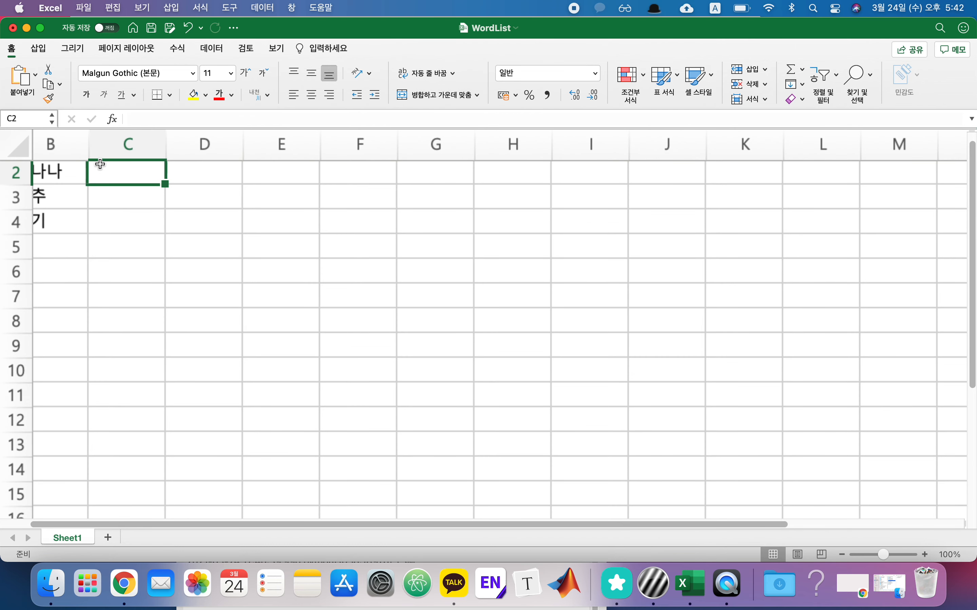
left_click(66, 220)
left_click(148, 222)
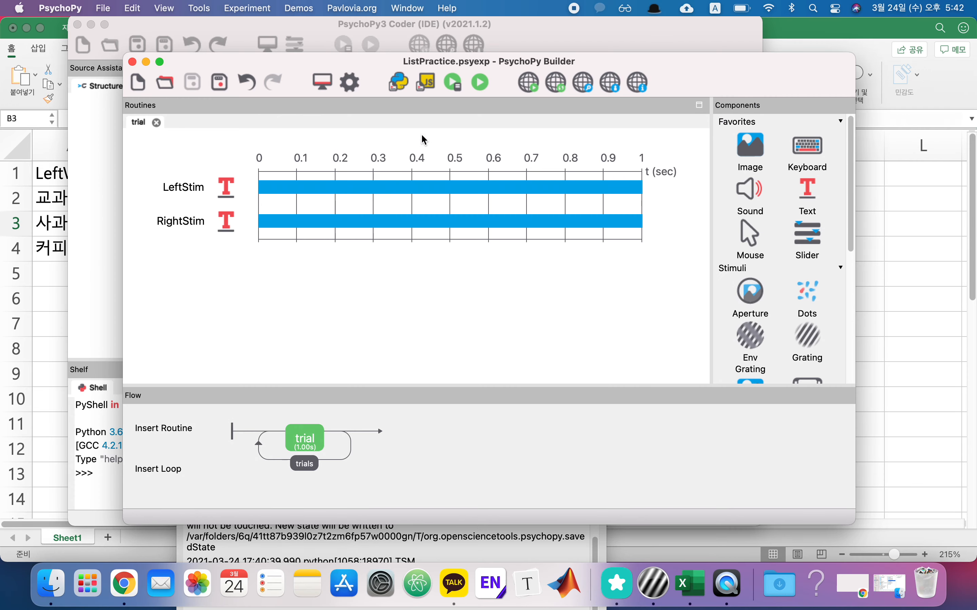
In PsychoPy's experiment screen settings, turn off the full-screen window and set the window size to [500, 500] pixels.
left_click(349, 83)
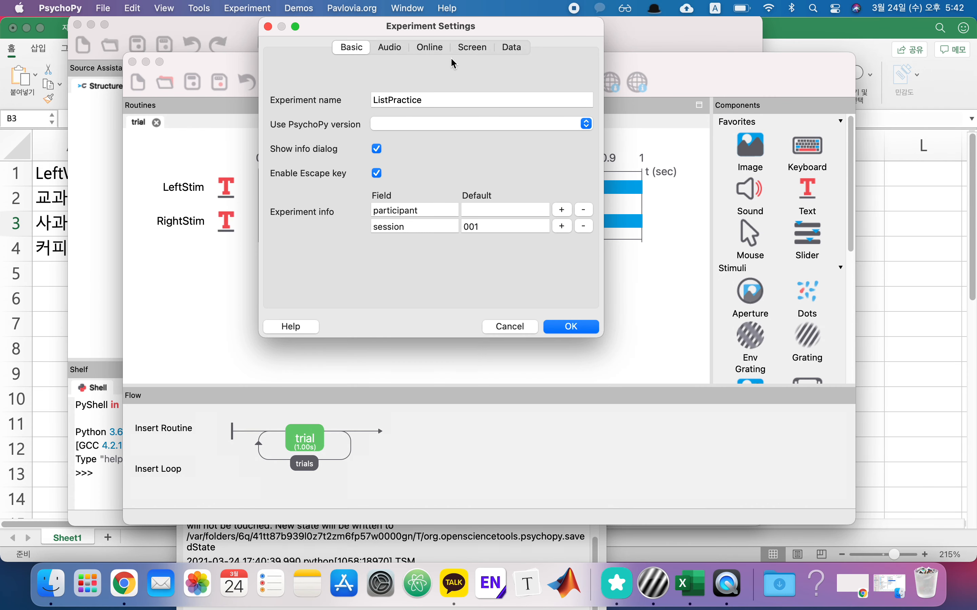
left_click(469, 47)
left_click(370, 149)
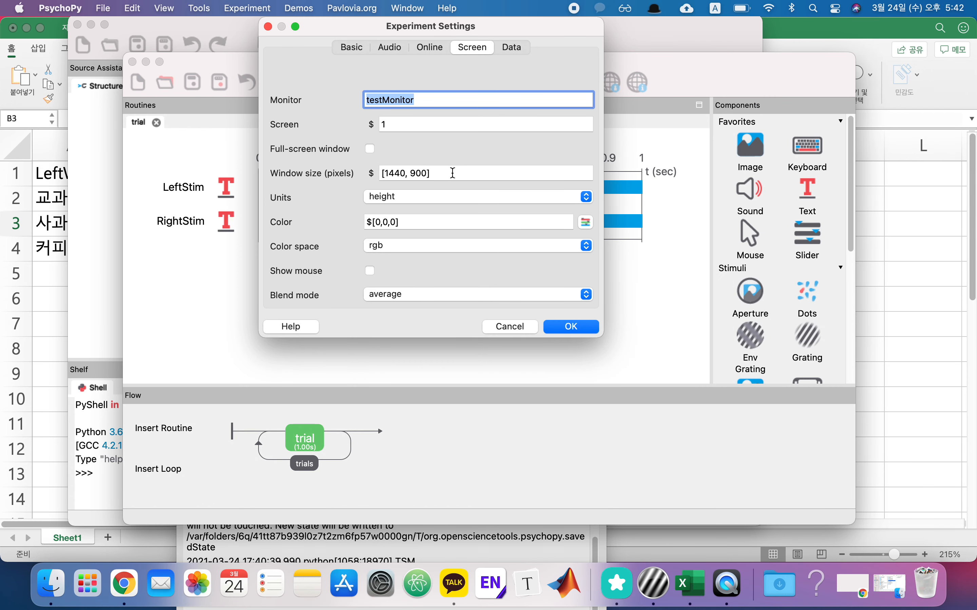
key("Tab")
type("[")
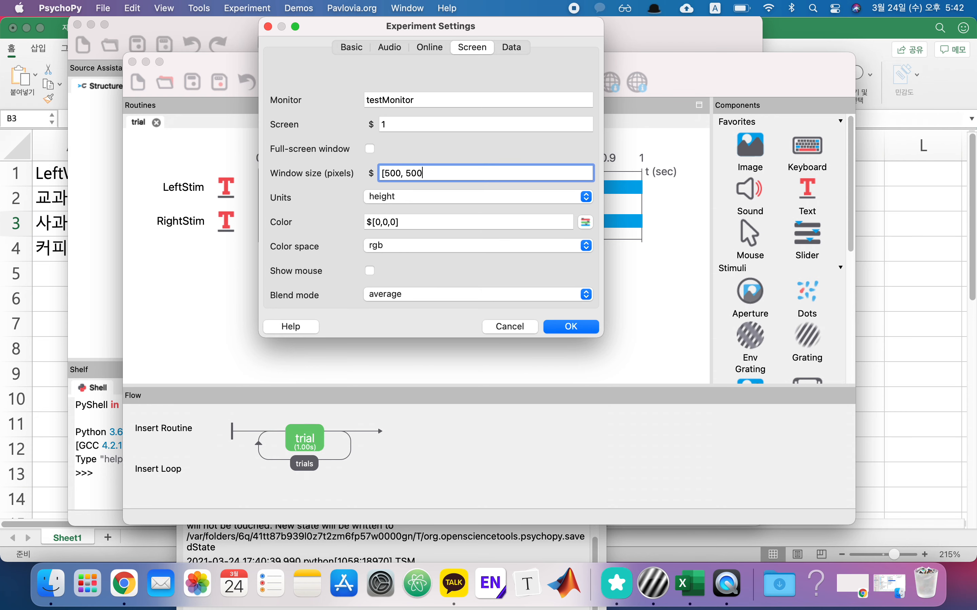
left_click(565, 327)
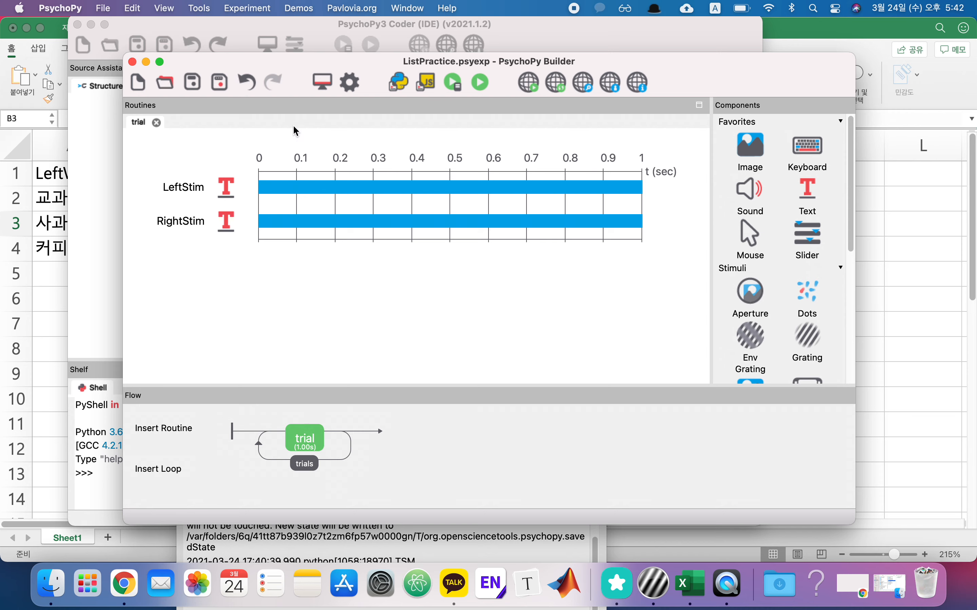
Move the Builder window aside to uncover the word table, and minimize the Coder and Experiment Runner windows.
left_click_drag(213, 59, 398, 65)
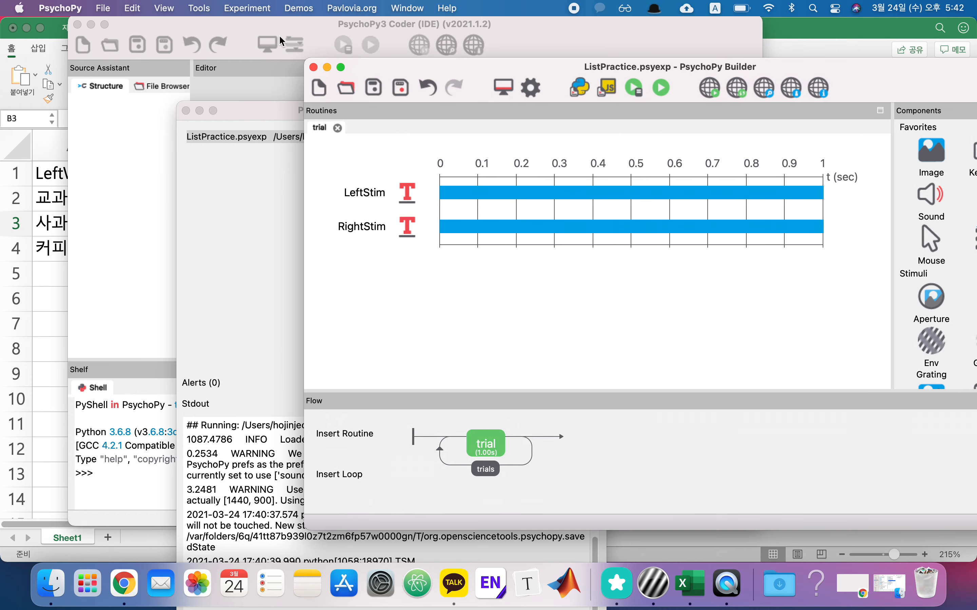
left_click(260, 32)
left_click_drag(259, 32, 497, 48)
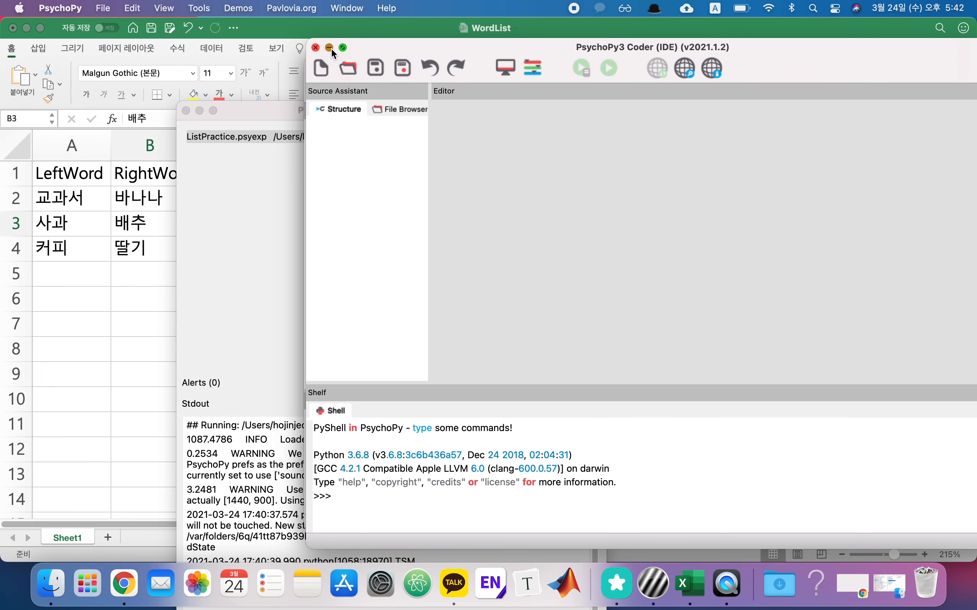
left_click(327, 41)
left_click(278, 112)
left_click(200, 111)
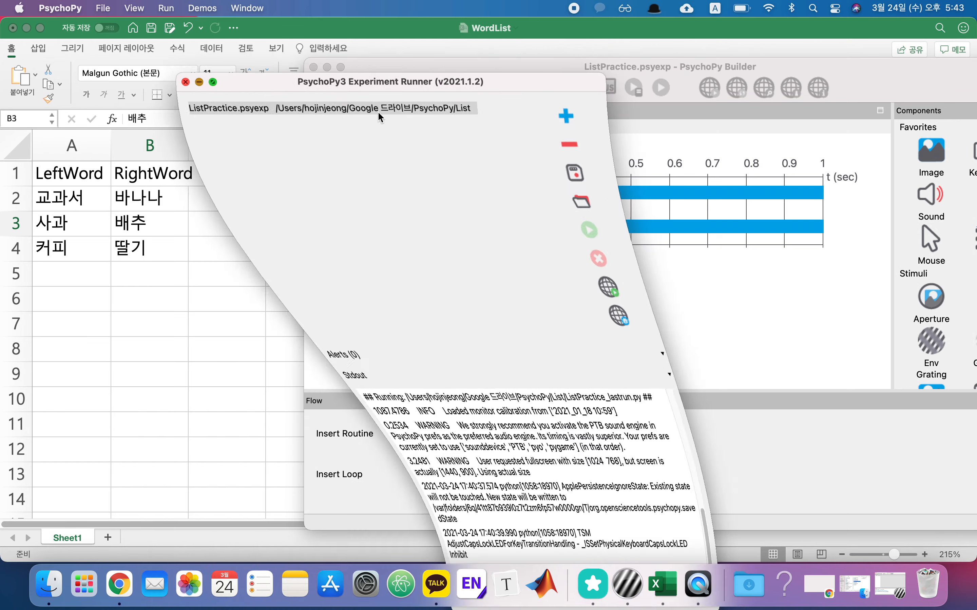
Run the experiment with the default session info to test the word pairs in the small window.
left_click(662, 87)
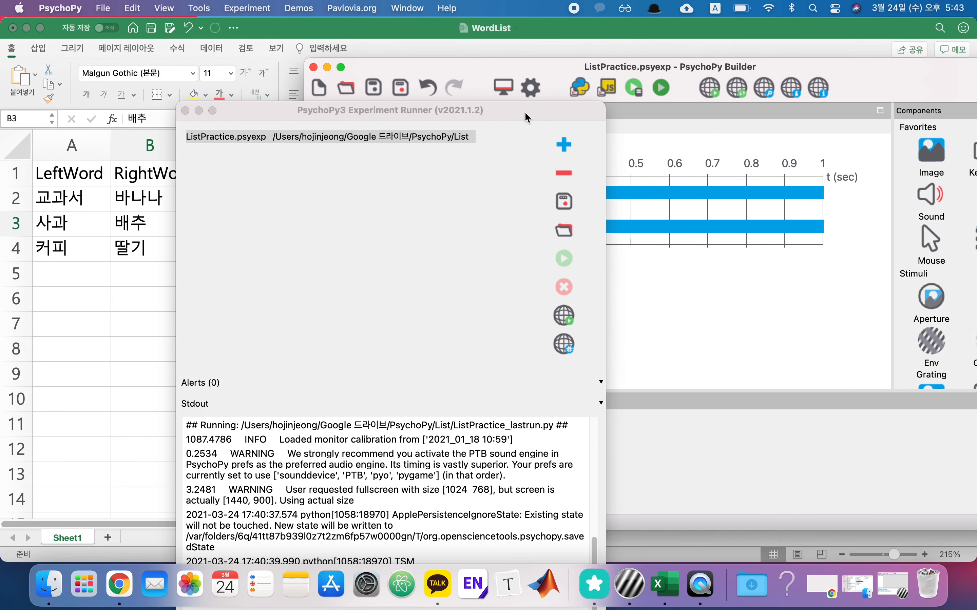
left_click(199, 110)
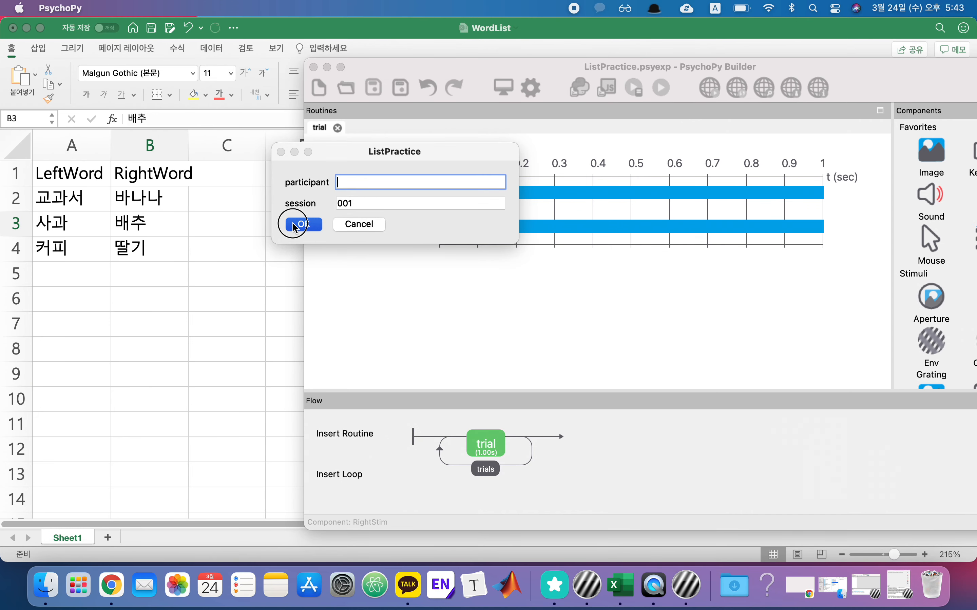
left_click(300, 223)
left_click_drag(515, 216, 439, 148)
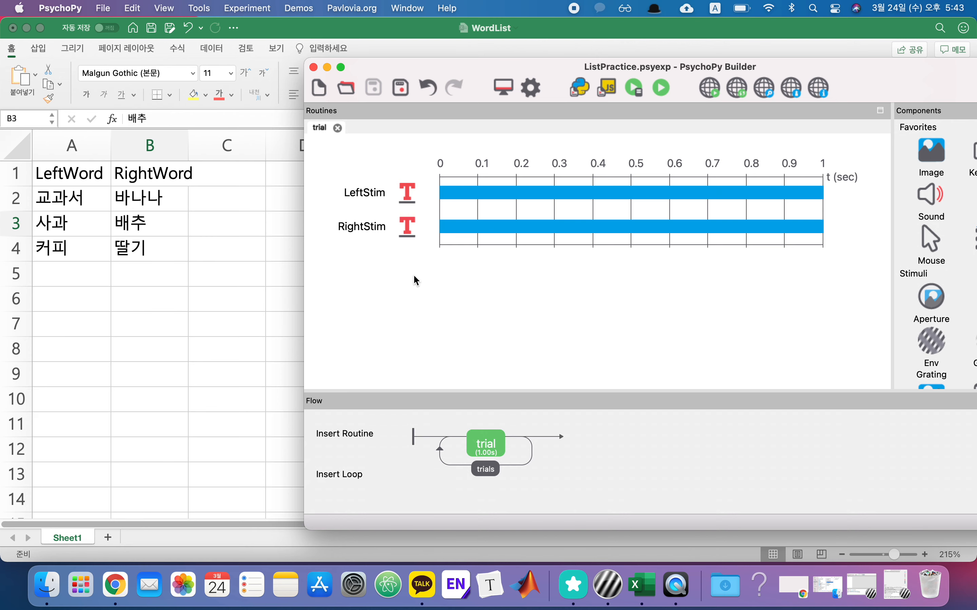
Examine the LeftWord and RightWord headers in the Excel workbook alongside the Builder.
left_click(244, 186)
left_click(245, 183)
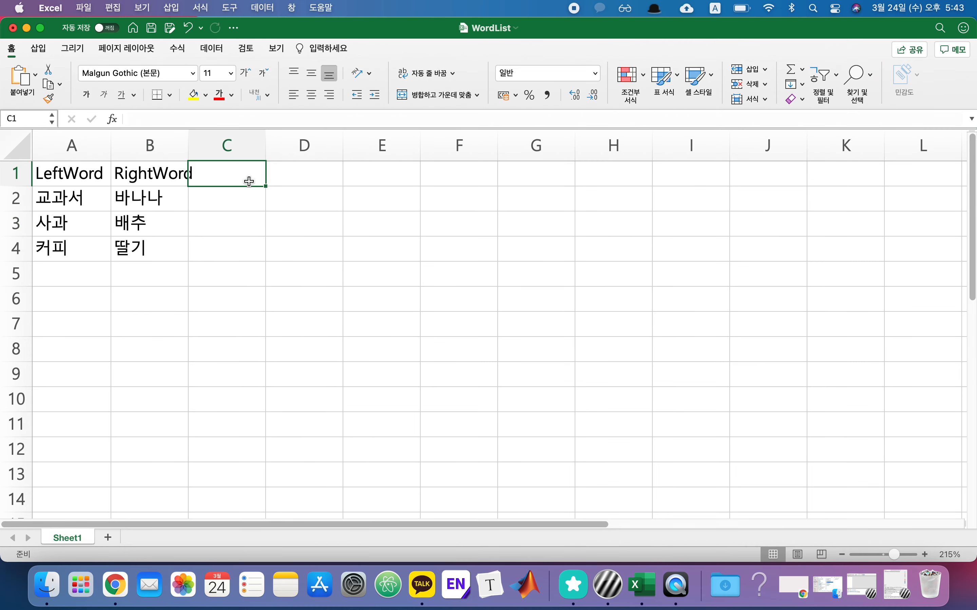
key("super+Tab")
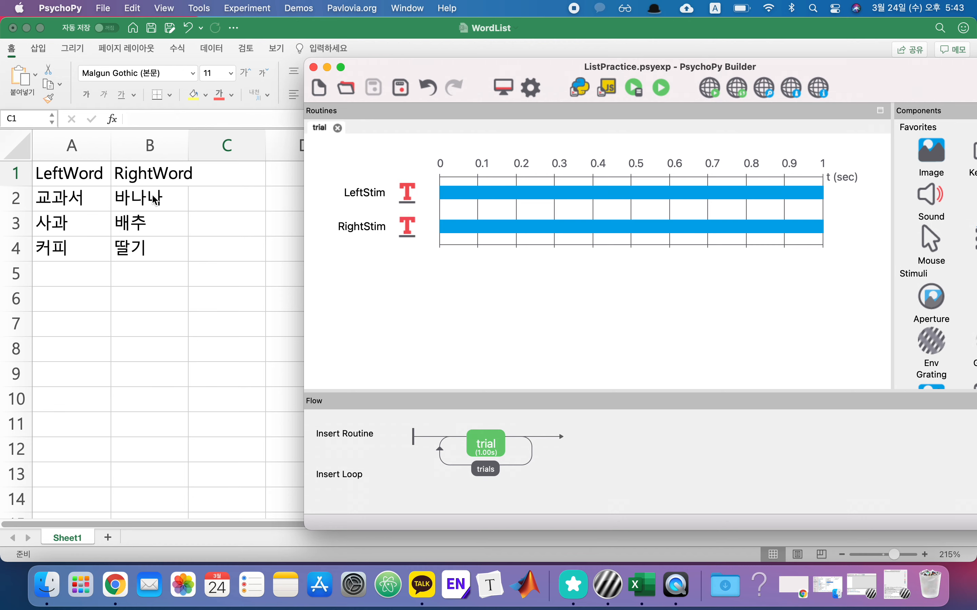
left_click(87, 174)
left_click(136, 172)
left_click(189, 169)
key("super+Tab")
Add a LeftColor column in column C of the workbook with the values black, white and red.
left_click(235, 183)
type("Ls")
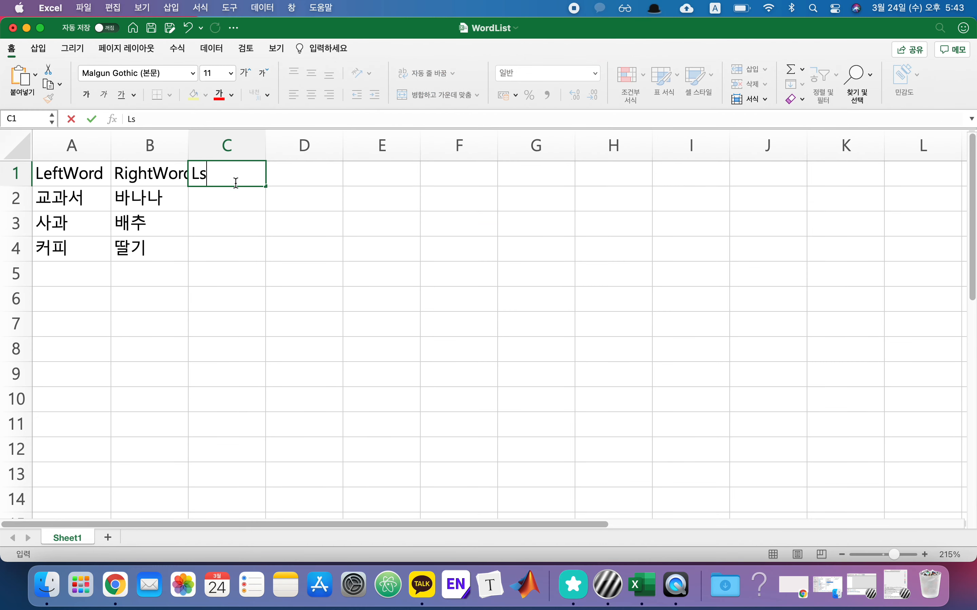
key("BackSpace")
type("eftColor")
key("Tab")
key("Return")
type("black")
key("Return")
type("white")
type("red")
key("Return")
Add a RightColor column in column D with the values red, black and black.
left_click(286, 176)
type("RightColor")
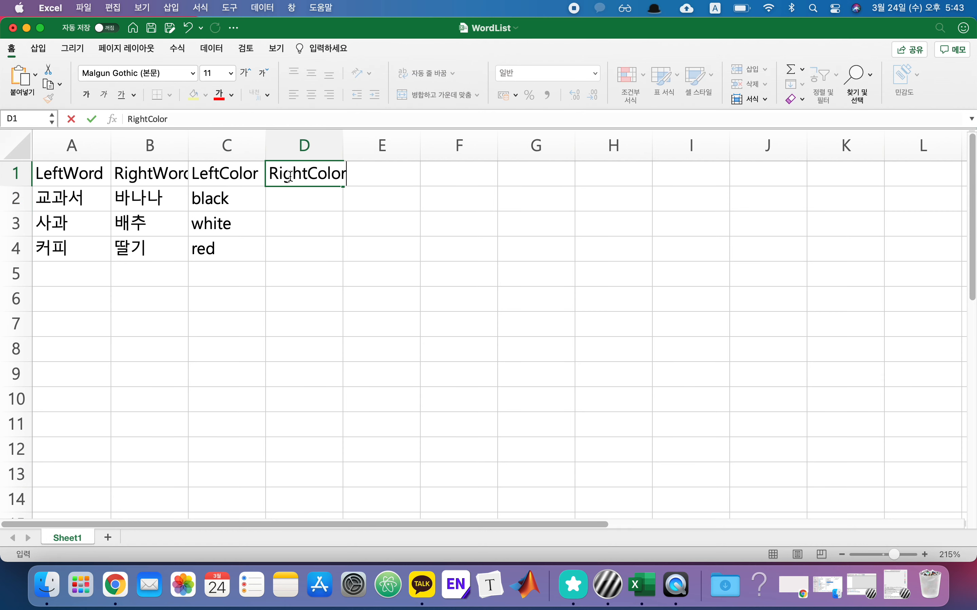
key("Return")
type("red")
key("Return")
type("black")
key("Return")
type("black")
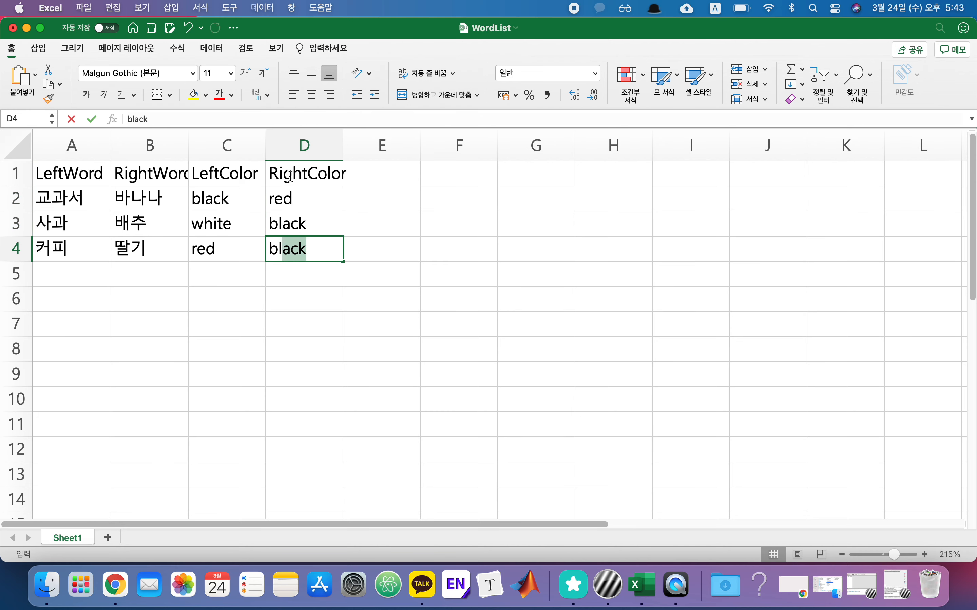
key("Return")
Save the WordList workbook and return to the PsychoPy Builder.
key("super+Tab")
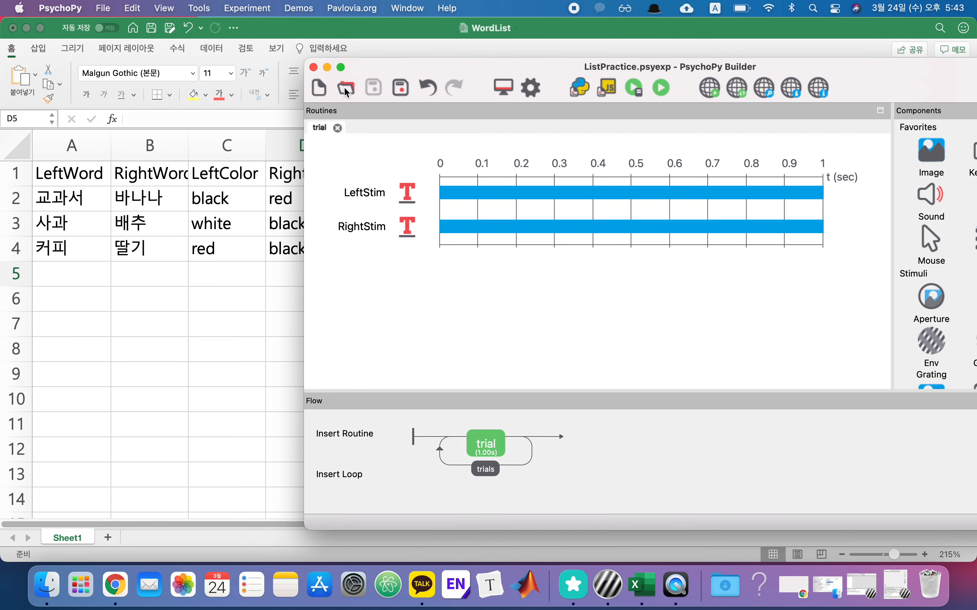
left_click(281, 292)
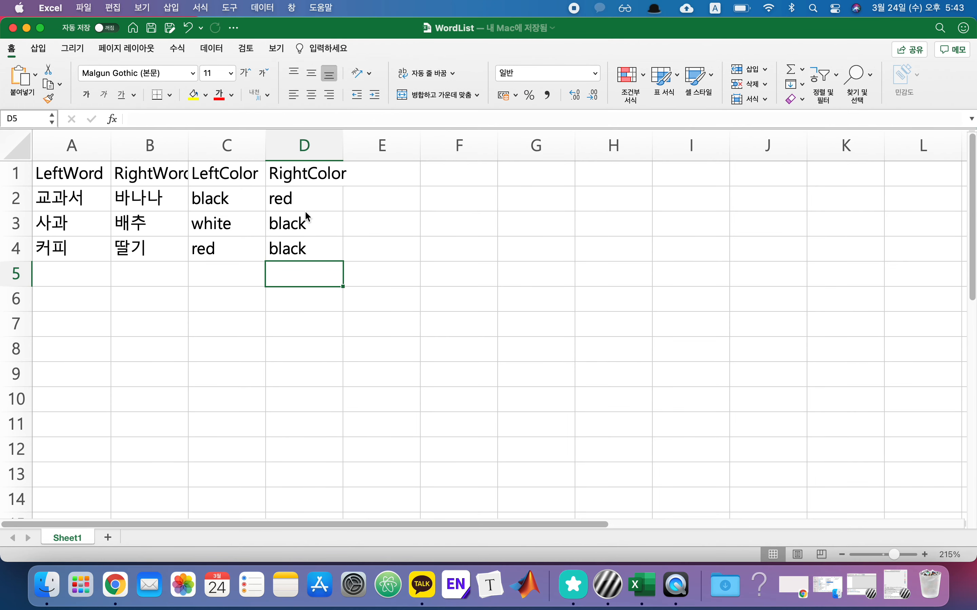
key("super+Tab")
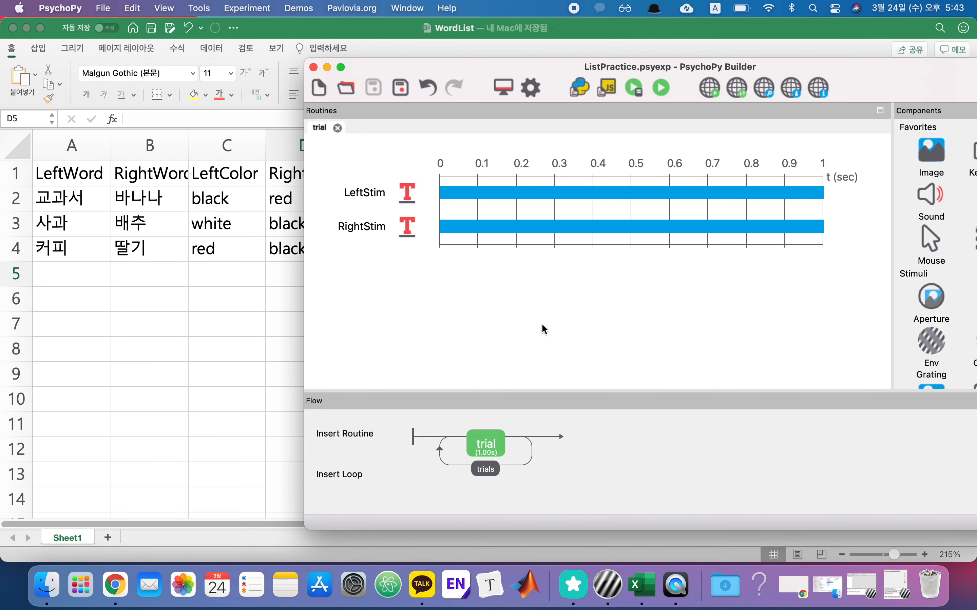
Open the properties of the trials loop in PsychoPy Builder.
key("super+Tab")
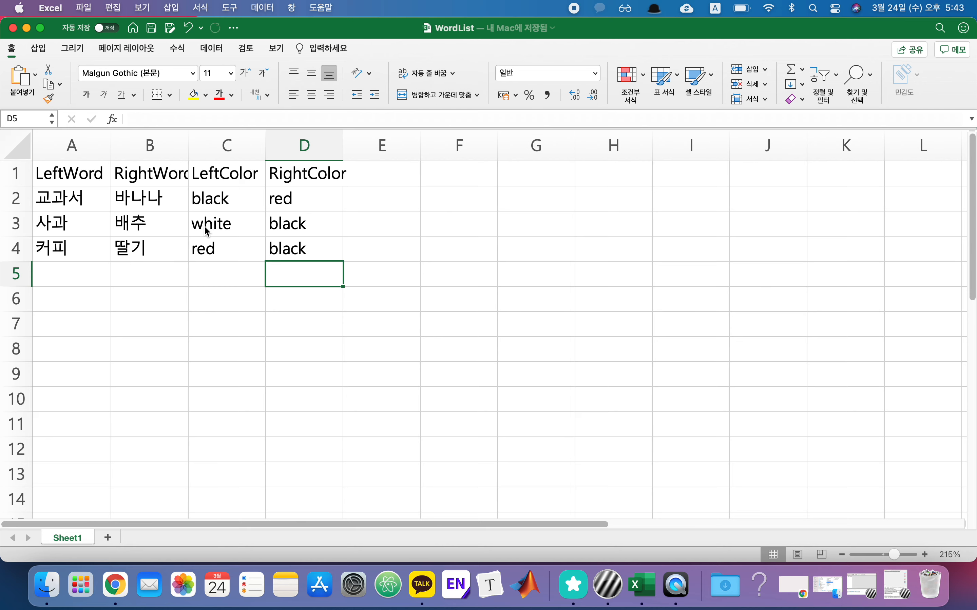
key("super+Tab")
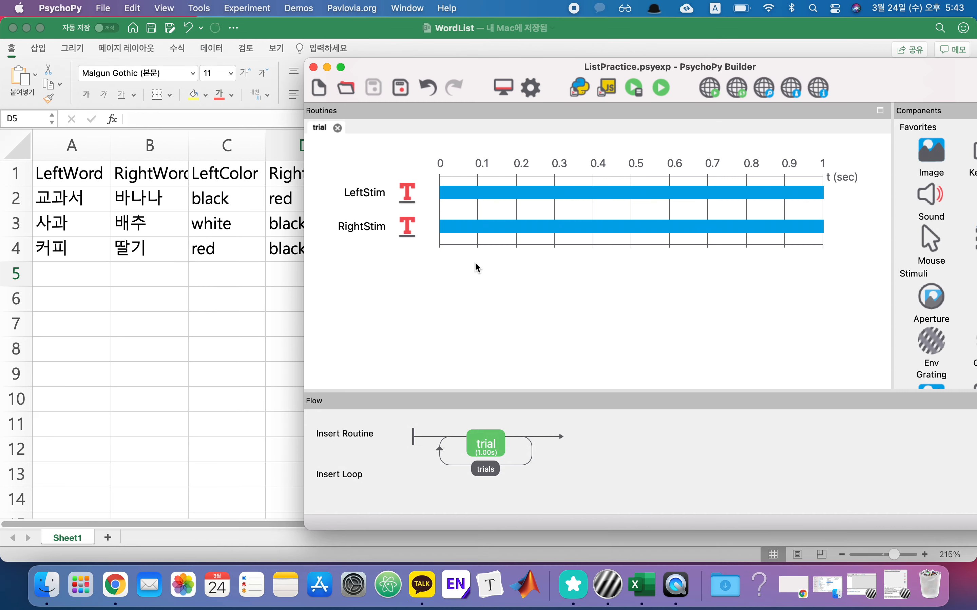
left_click(488, 470)
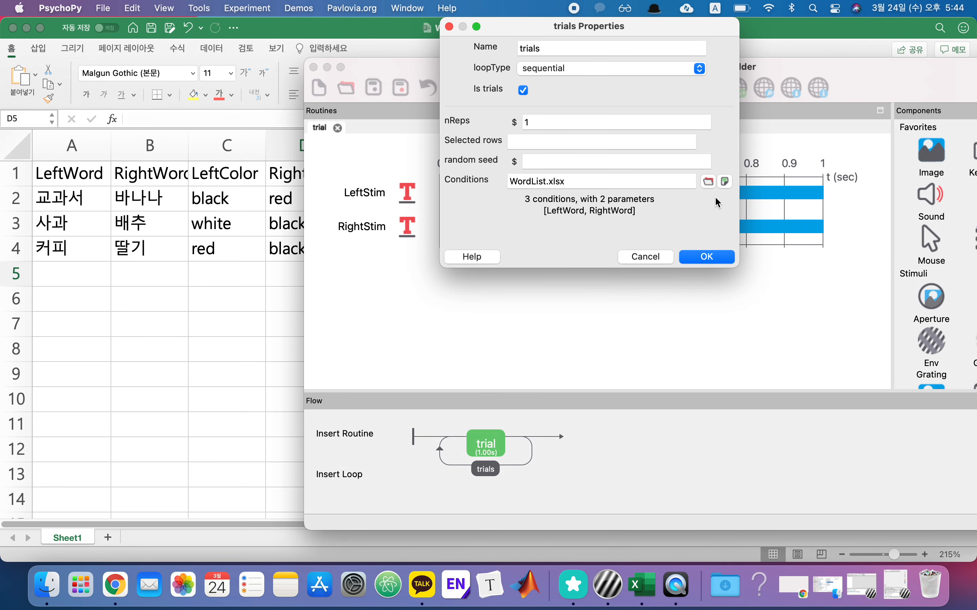
left_click(558, 184)
triple_click(559, 184)
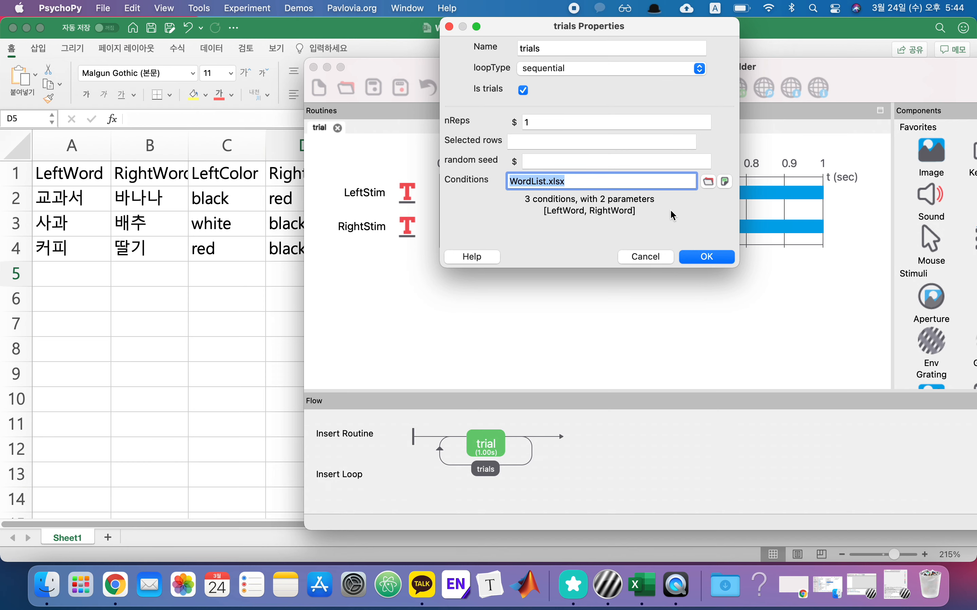
left_click(709, 182)
left_click(598, 178)
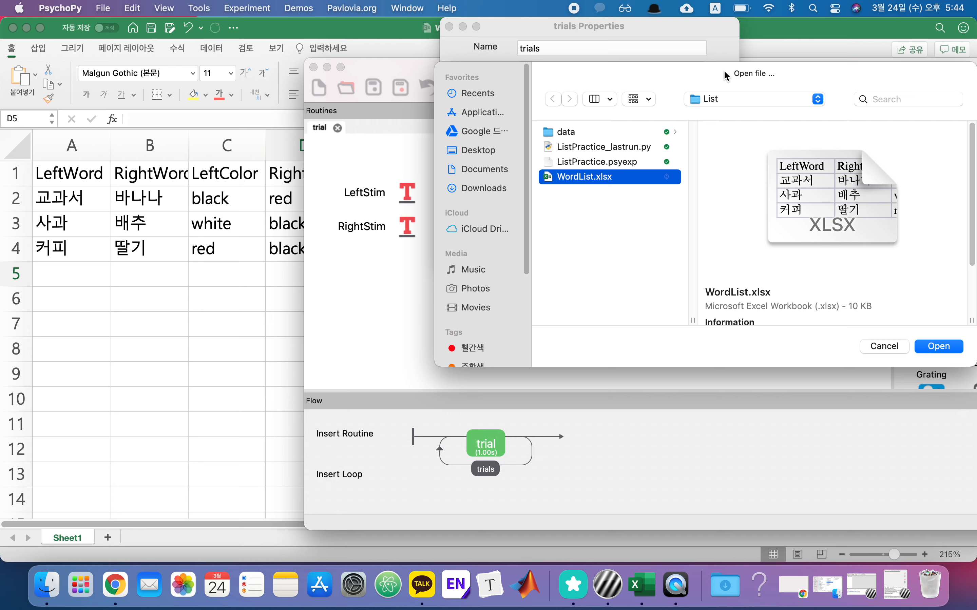
left_click(883, 345)
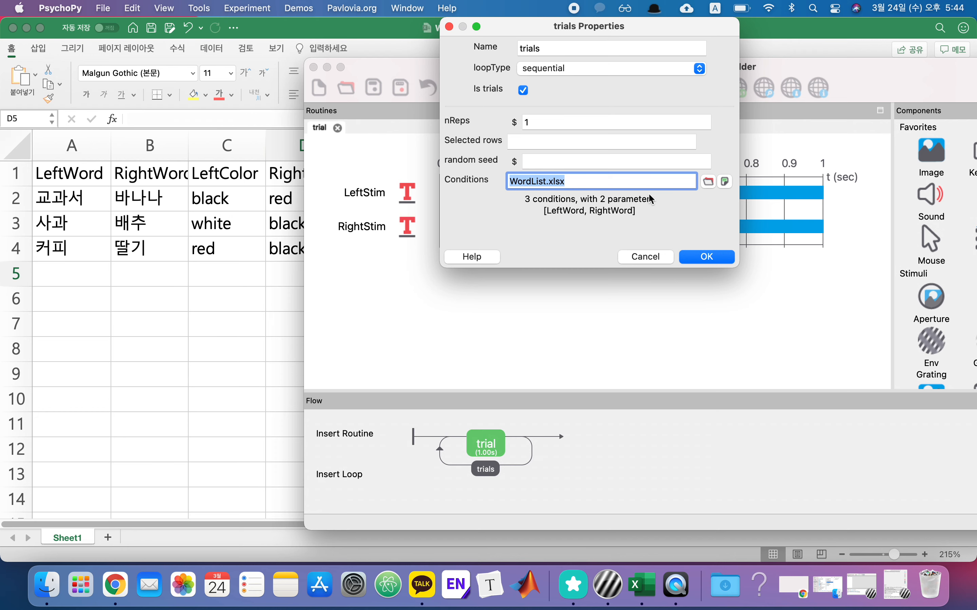
Reload WordList.xlsx as the trials loop's conditions file so its color columns are read, and apply the loop properties.
left_click(725, 180)
left_click(717, 185)
left_click(612, 180)
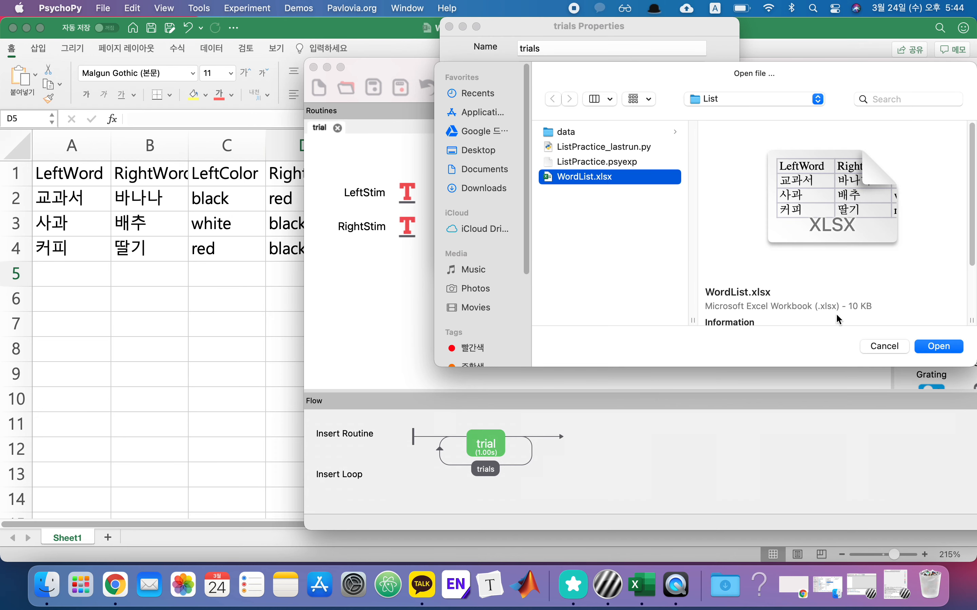
left_click(940, 347)
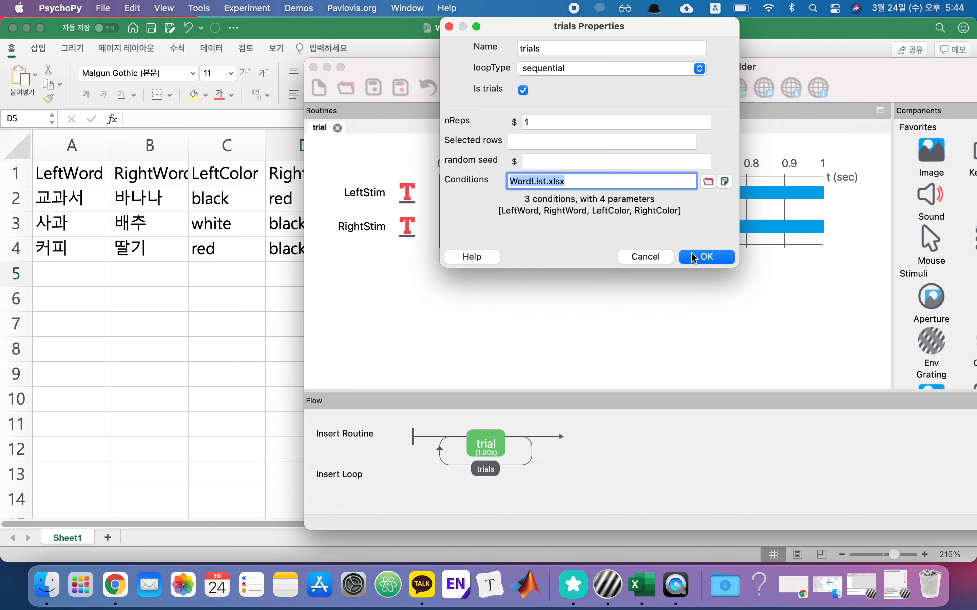
left_click(707, 257)
Set the LeftStim text's foreground color to $LeftColor, updated with set every repeat.
left_click(373, 196)
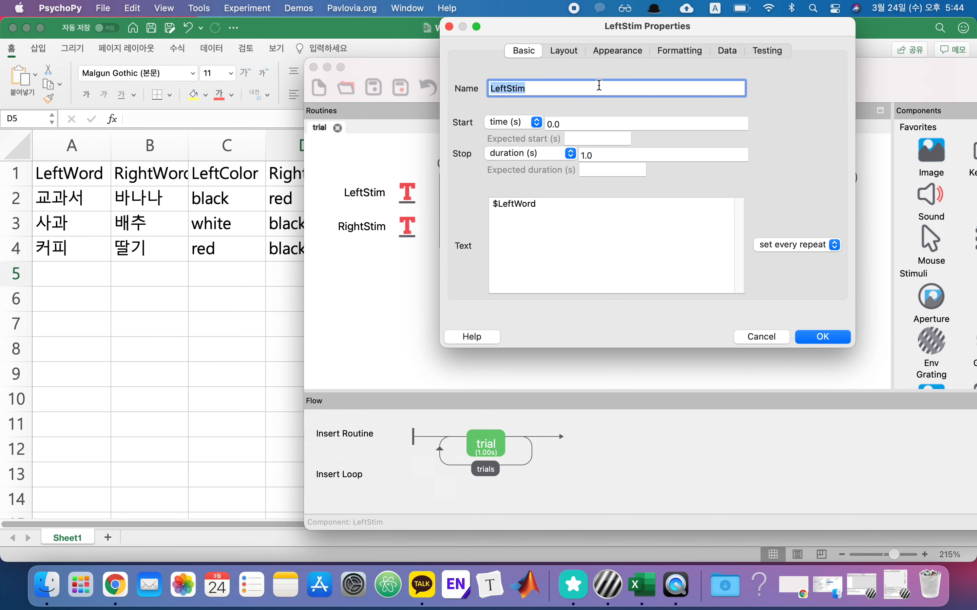
left_click(613, 49)
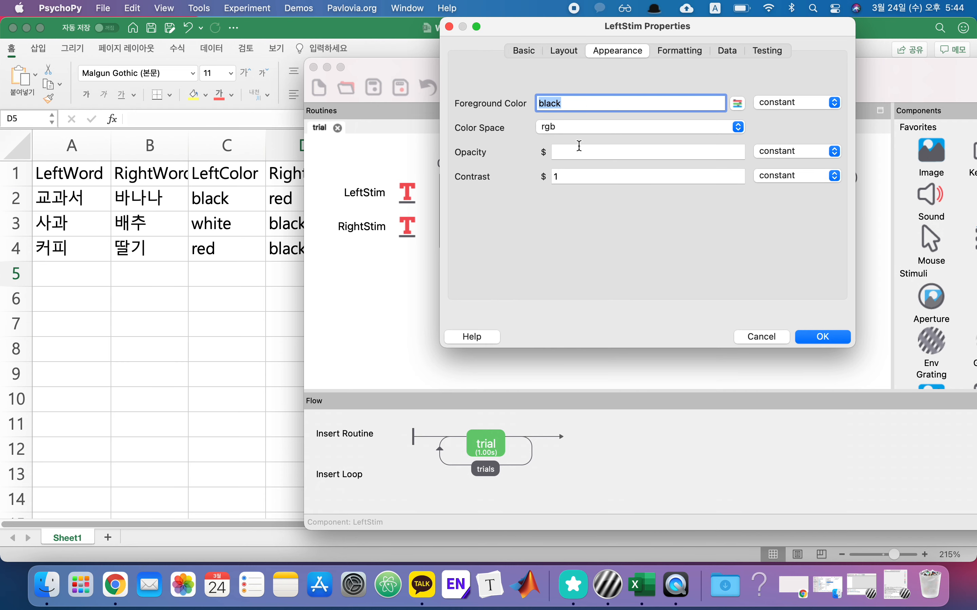
type("$LeftColor")
left_click(801, 109)
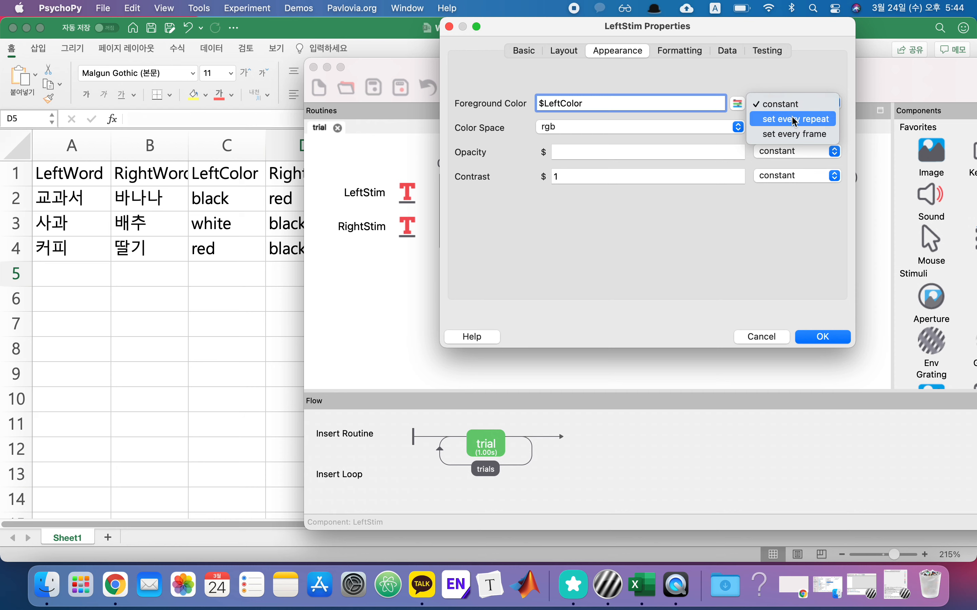
left_click(804, 124)
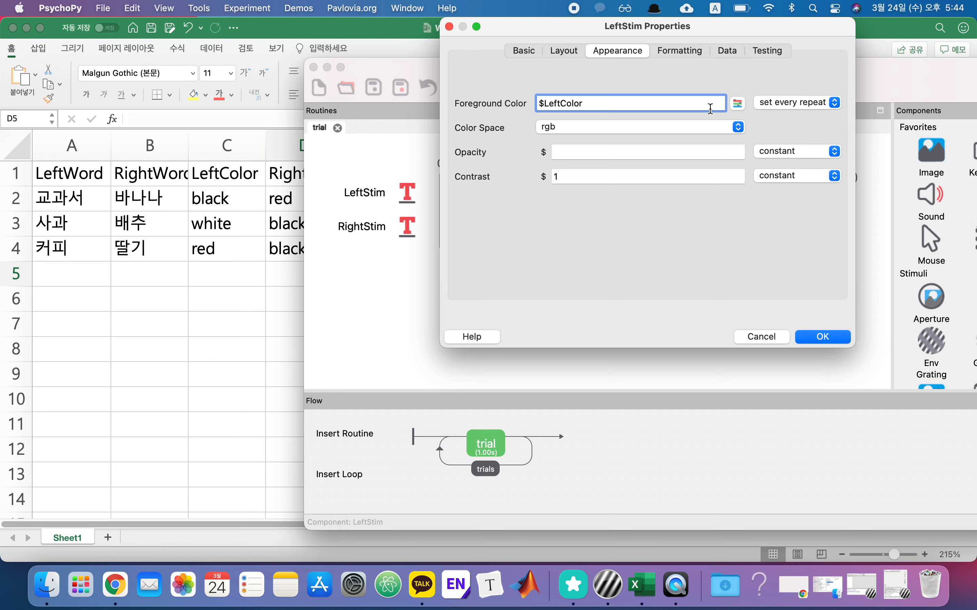
left_click_drag(610, 102, 430, 102)
left_click(826, 336)
Set the RightStim text's foreground color to $RightColor, updated with set every repeat.
left_click(366, 233)
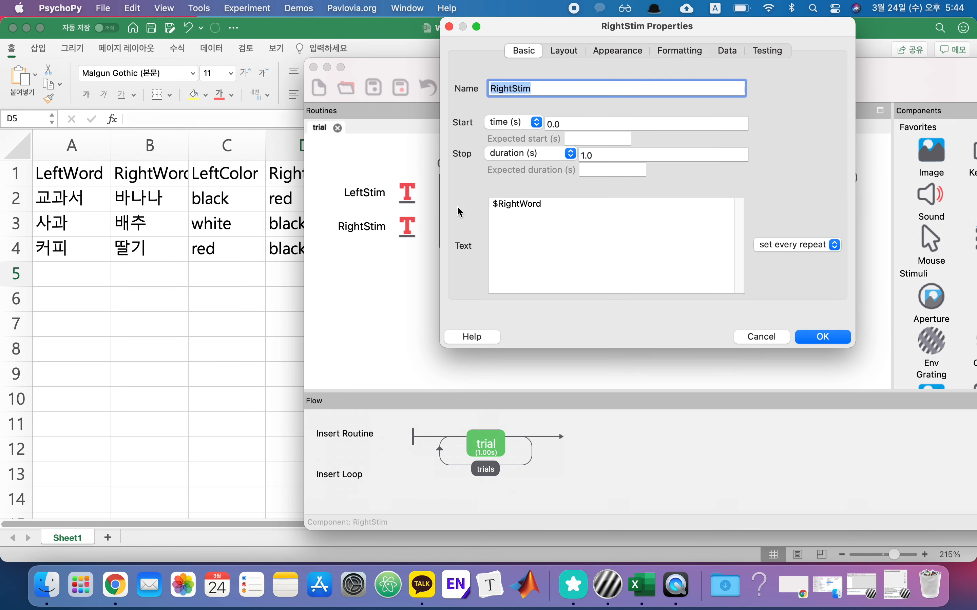
left_click(618, 53)
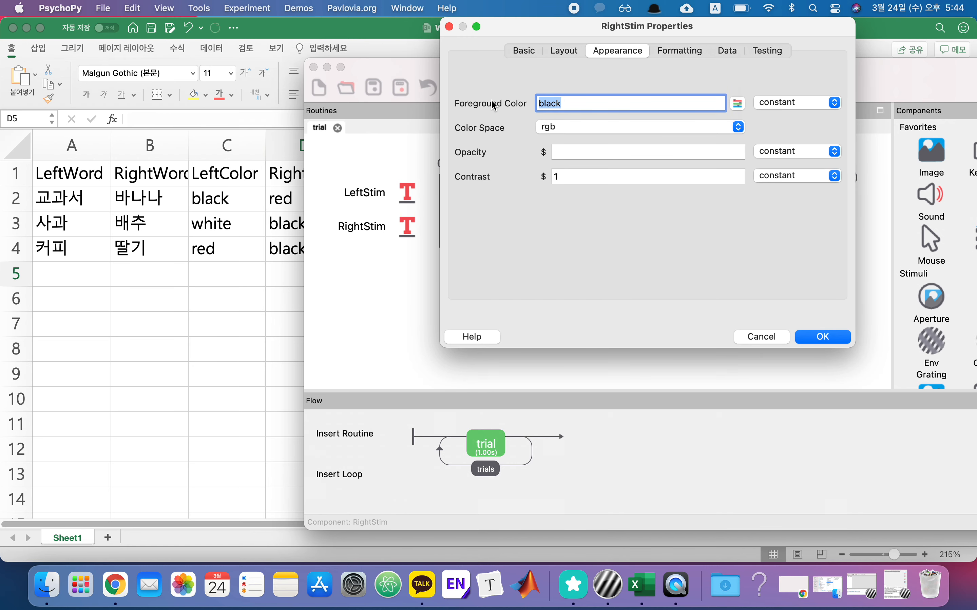
type("$RightColor")
left_click(797, 103)
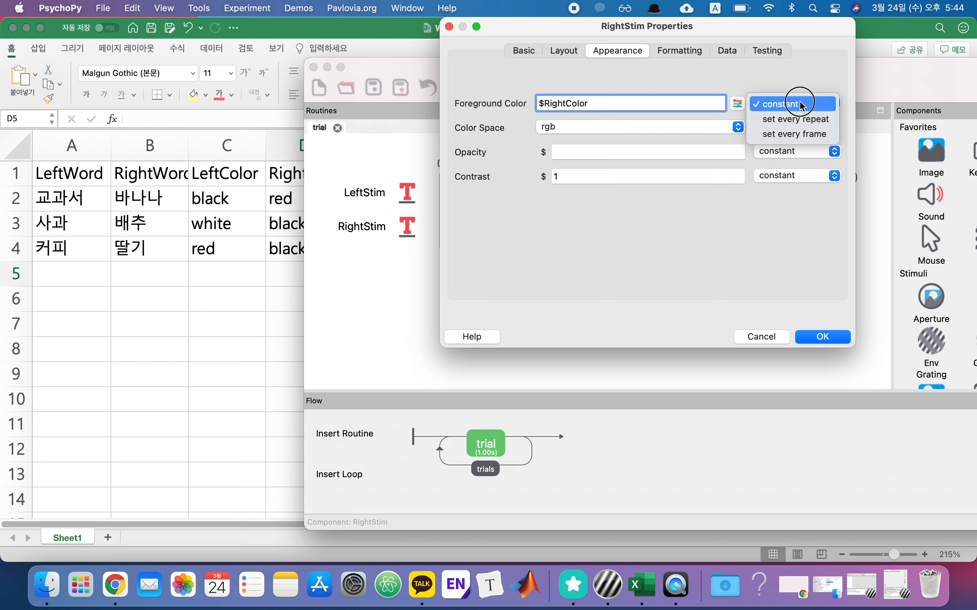
left_click(801, 119)
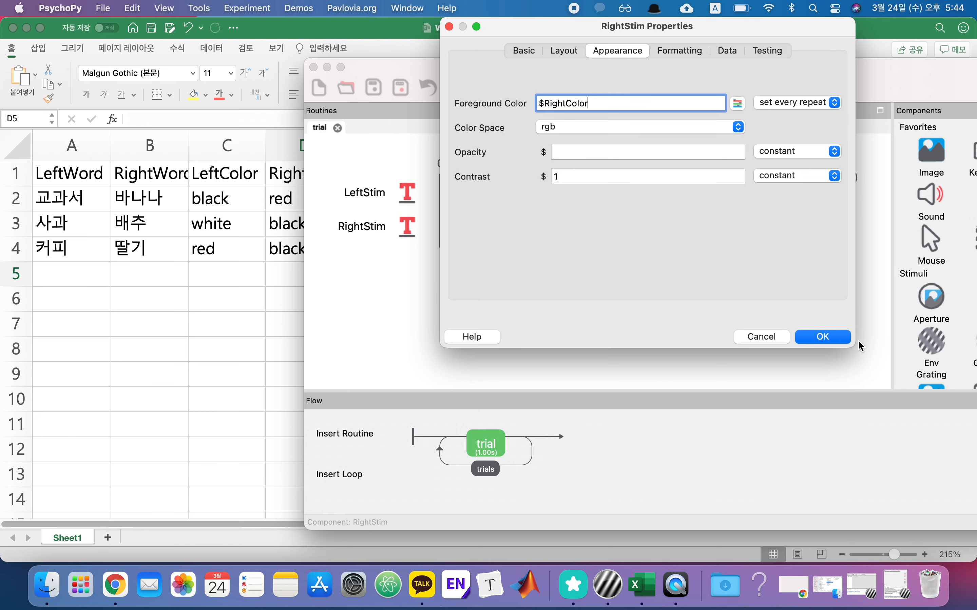
left_click(837, 343)
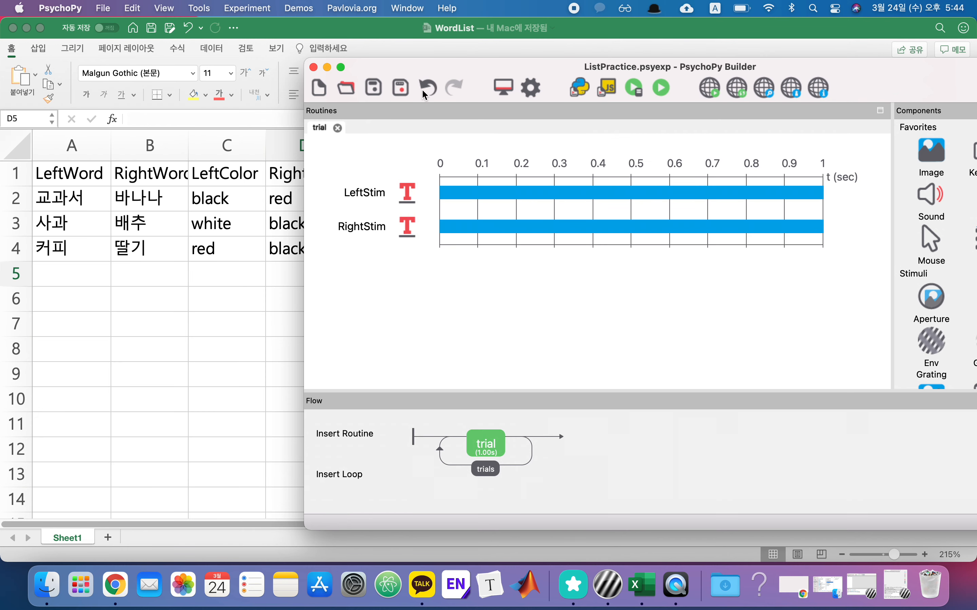
Save the ListPractice experiment and run it with the participant left blank and session 001.
left_click(374, 88)
left_click(656, 88)
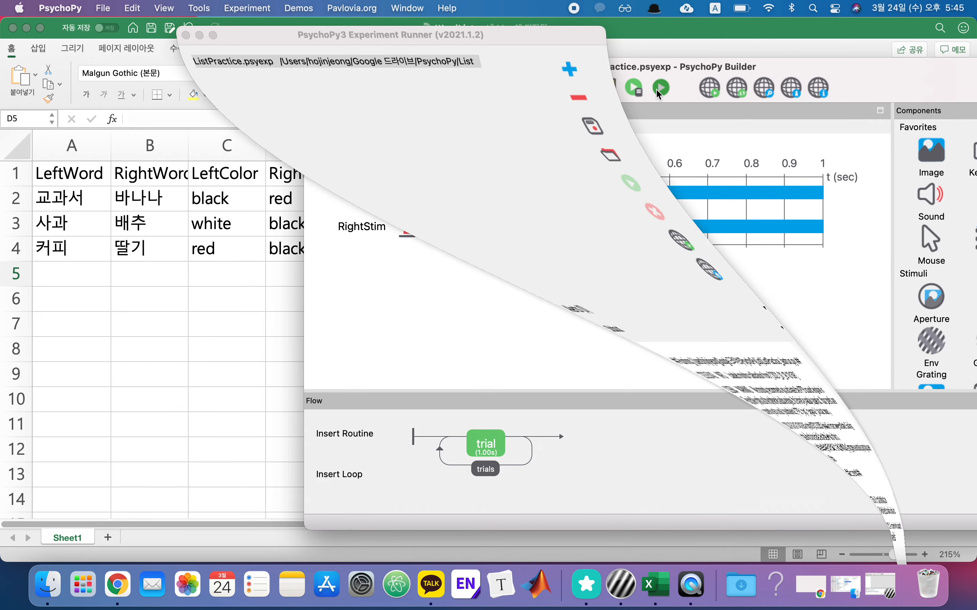
left_click(198, 110)
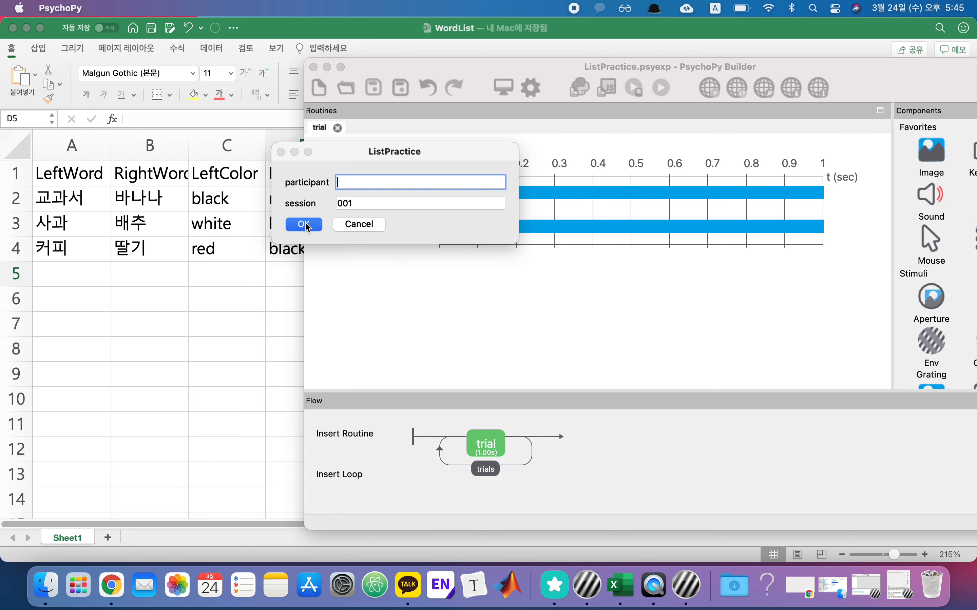
left_click(306, 224)
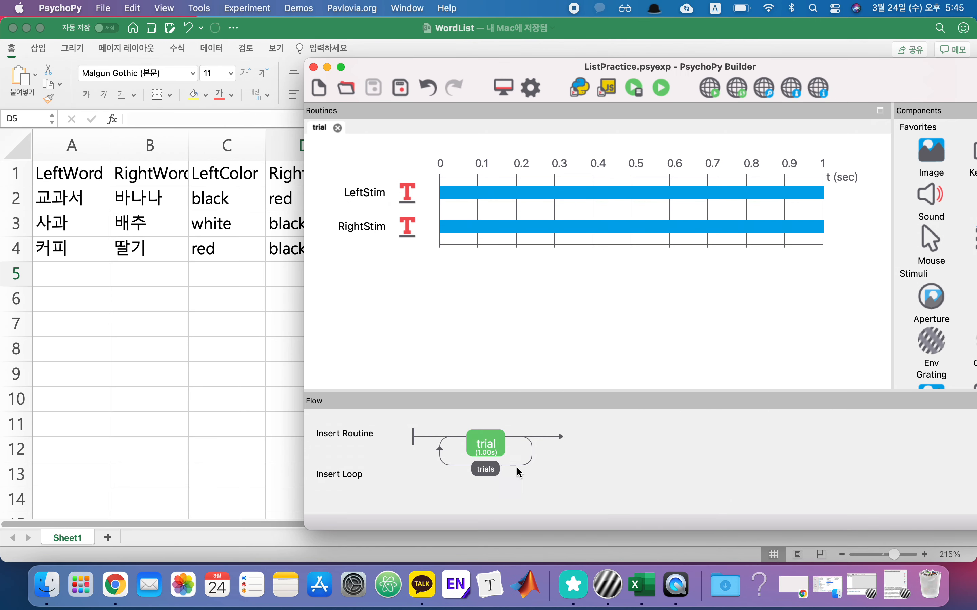
Review the word and color columns A to D of the WordList workbook in Excel.
left_click(125, 167)
left_click_drag(36, 155, 258, 157)
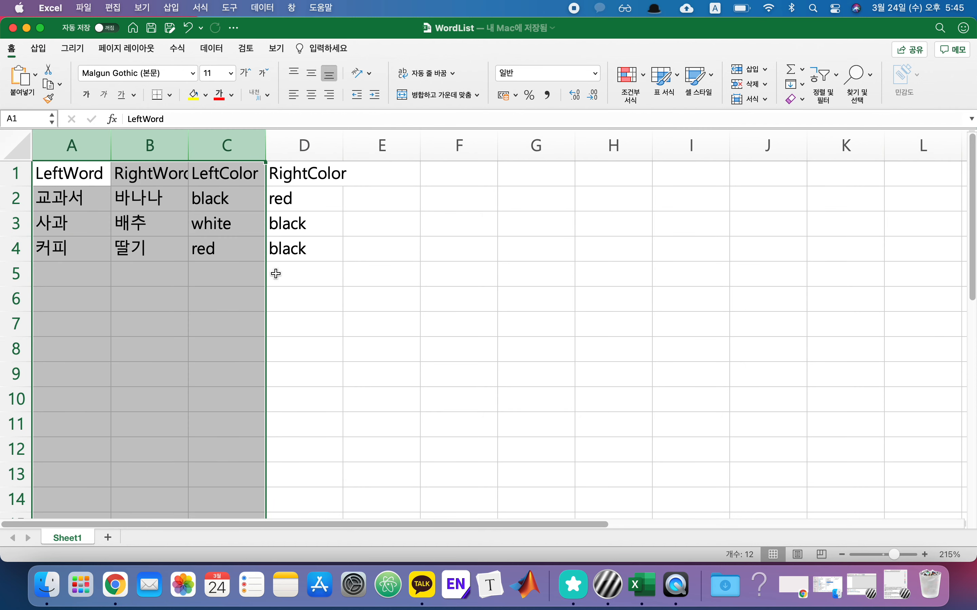
left_click_drag(278, 254, 39, 125)
key("super+Tab")
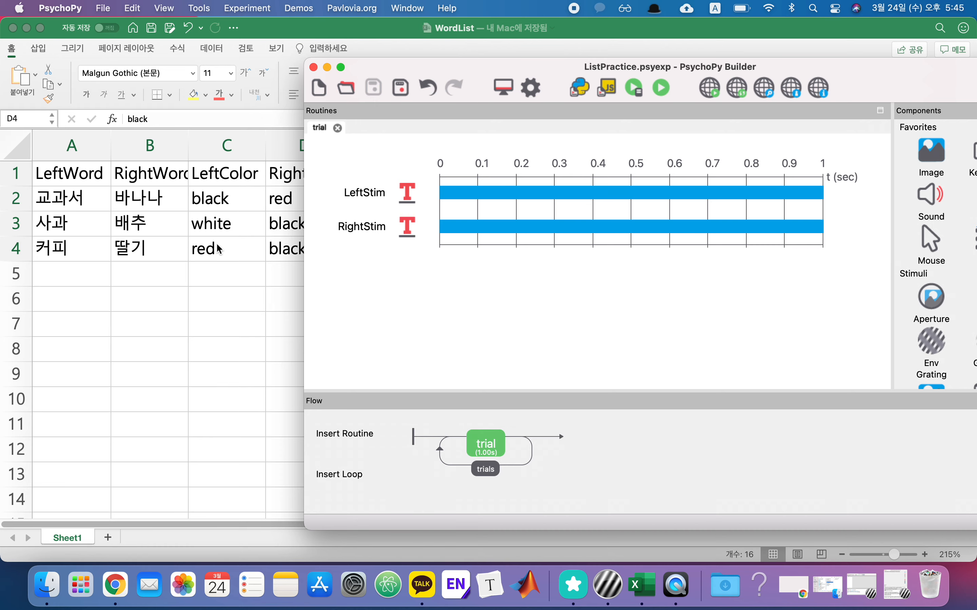
left_click(75, 256)
left_click(54, 177)
left_click_drag(55, 177, 289, 259)
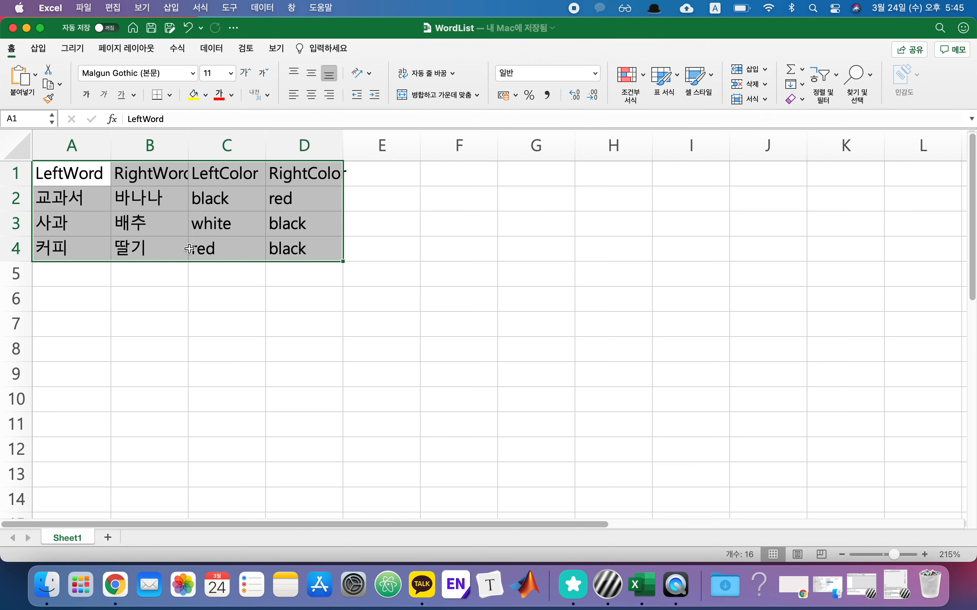
Open the latest run's CSV results, ending in 24_1745, from the List project's data folder in Finder.
left_click(47, 585)
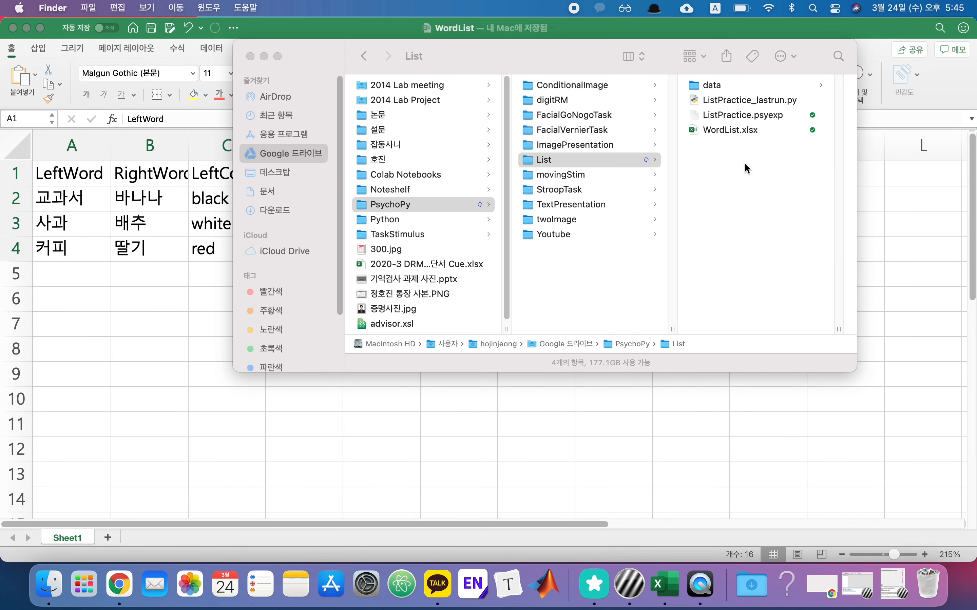
left_click(768, 86)
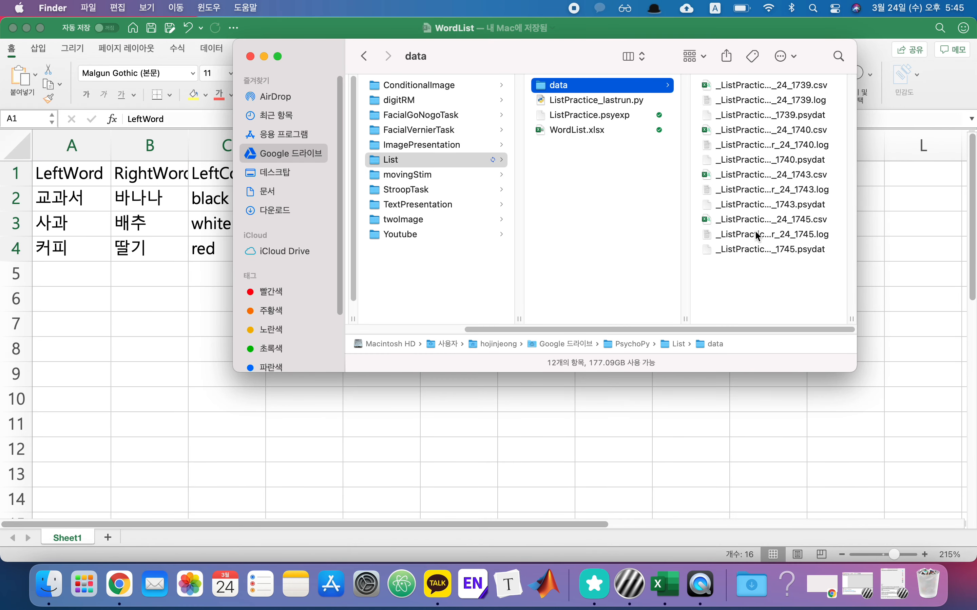
double_click(769, 220)
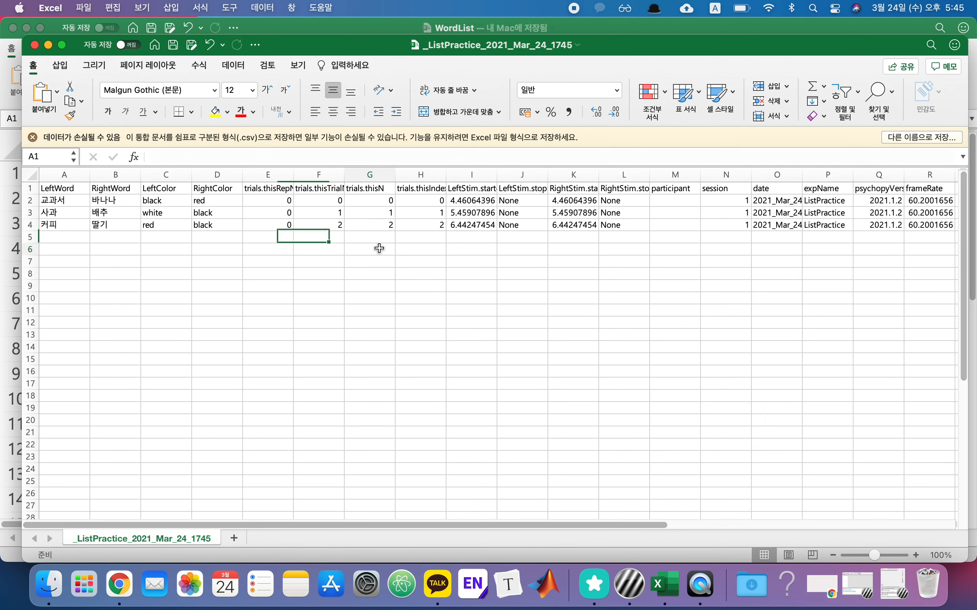
Examine the word and color columns and the remaining recorded columns in the results sheet.
left_click(379, 248)
scroll(283, 192, "right", 4)
scroll(283, 191, "left", 4)
left_click_drag(48, 186, 224, 224)
scroll(445, 234, "right", 3)
scroll(446, 235, "right", 2)
scroll(445, 235, "left", 6)
scroll(443, 242, "up", 1)
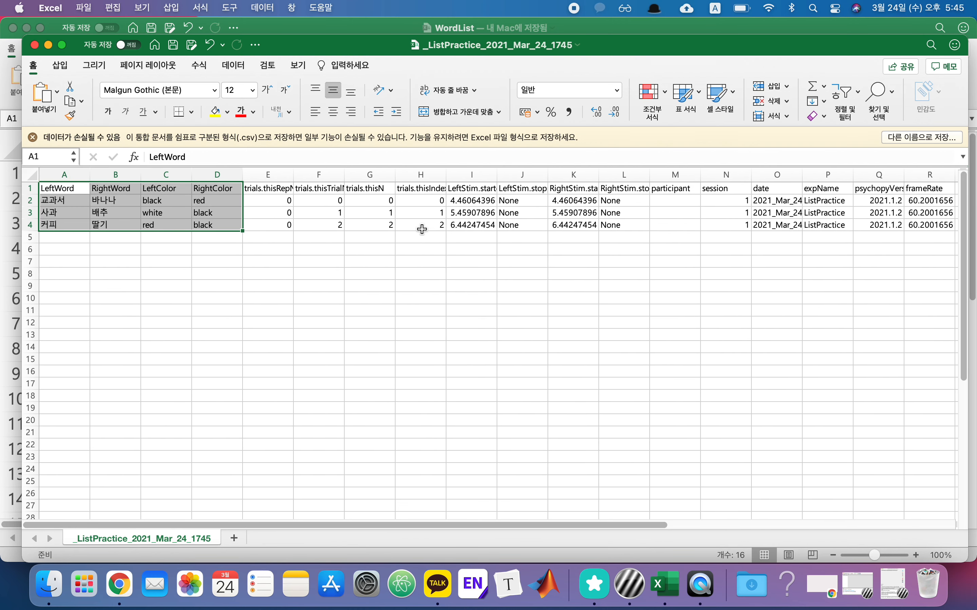
Examine the trials.thisRepN column and the first trial's recorded row in the results sheet.
left_click(277, 175)
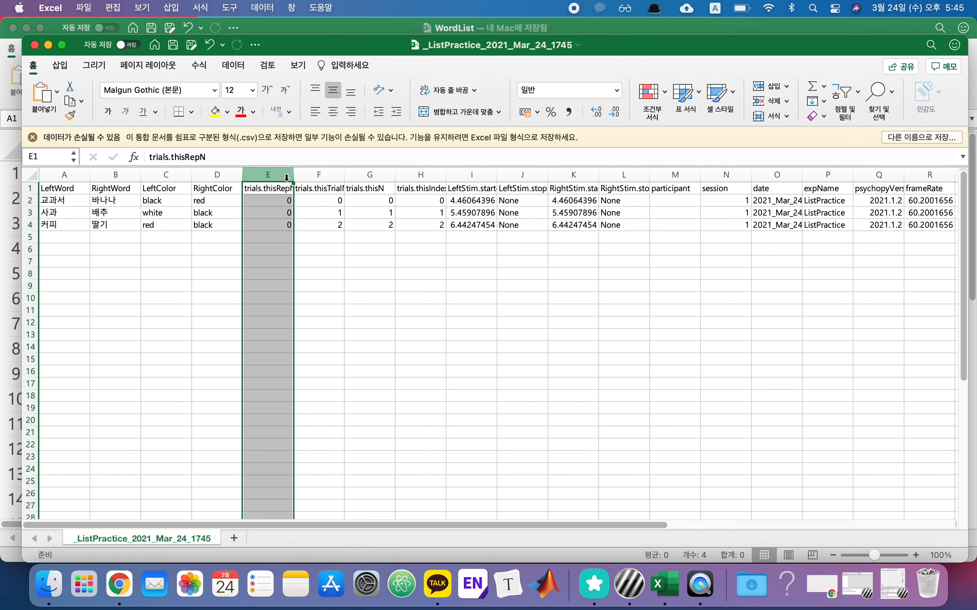
left_click(59, 200)
left_click(100, 198)
left_click(160, 198)
left_click(62, 201)
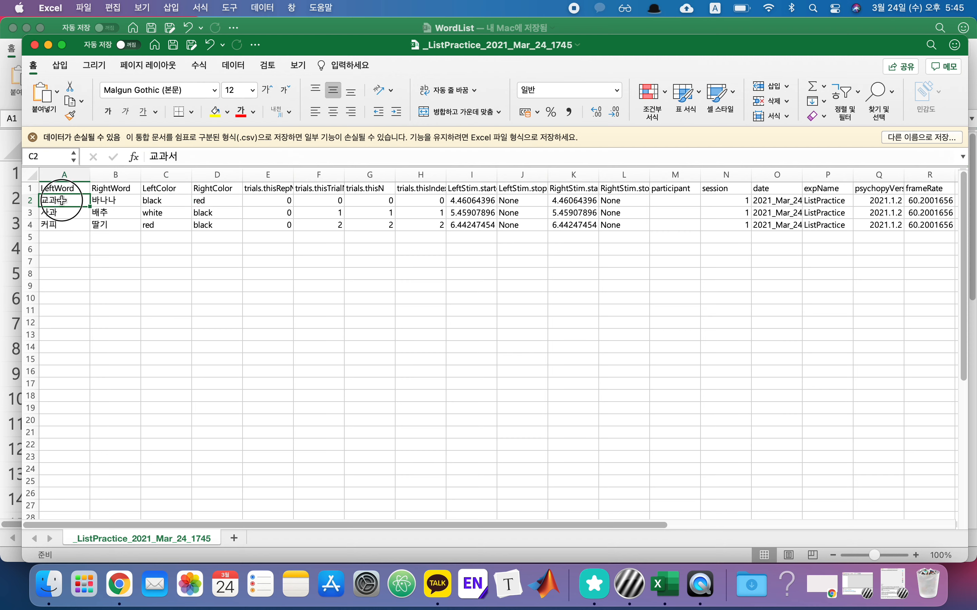
left_click_drag(101, 201, 61, 201)
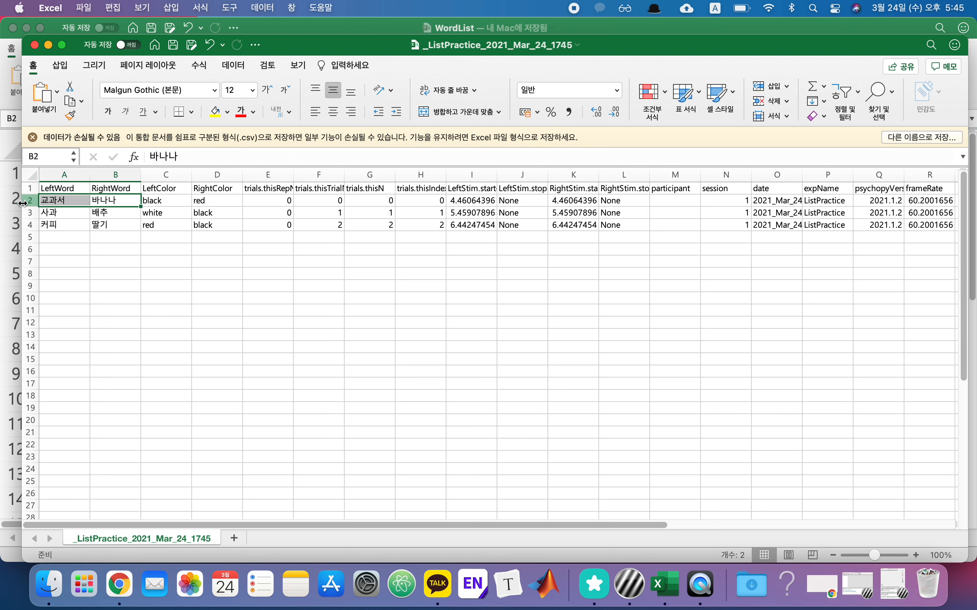
left_click(24, 201)
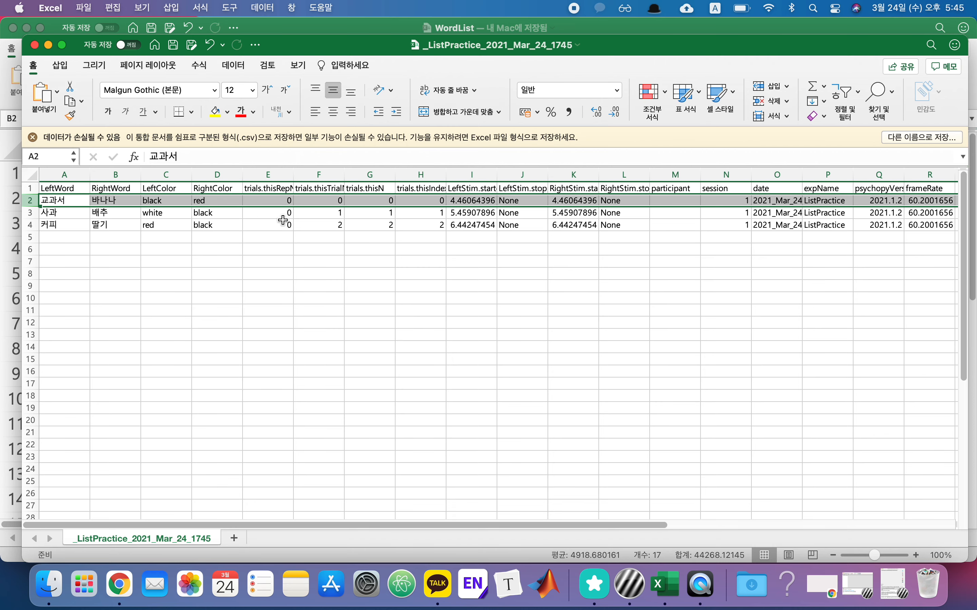
scroll(283, 220, "right", 4)
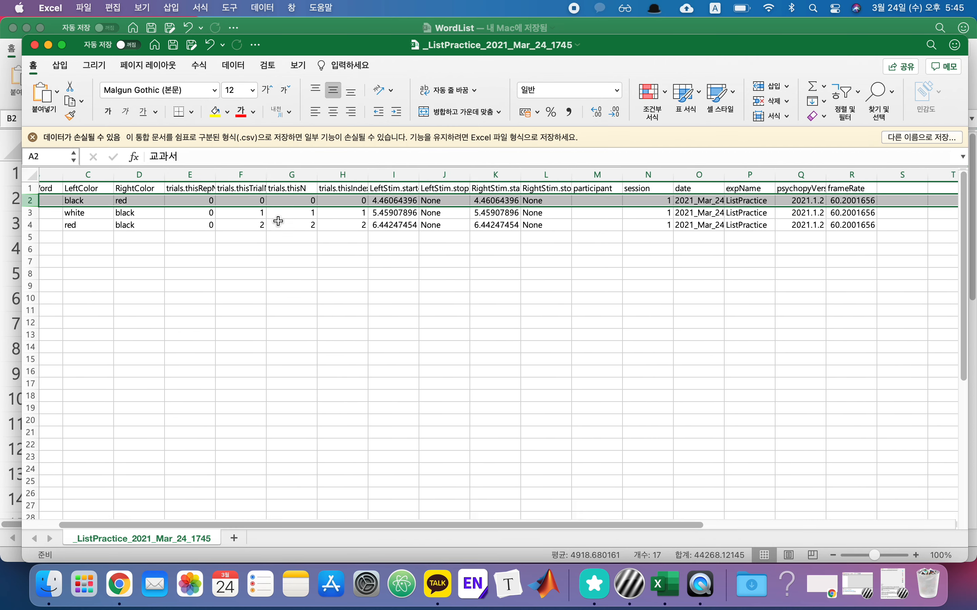
scroll(279, 221, "left", 4)
Return to the WordList workbook and review its column headers and stimulus rows.
key("super+Tab")
key("super+Tab")
key("super+Tab")
left_click(289, 29)
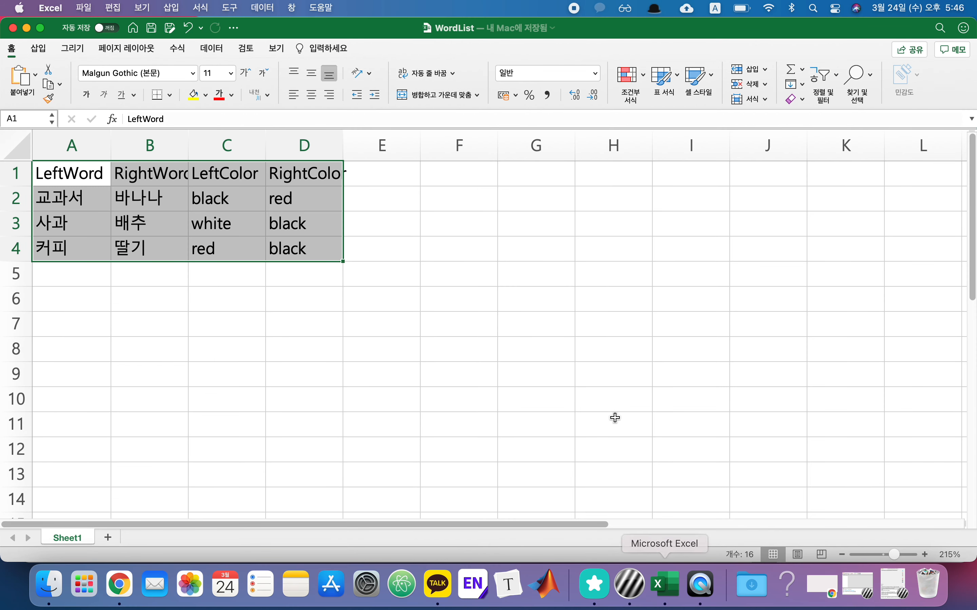
left_click(669, 595)
right_click(668, 595)
left_click(432, 327)
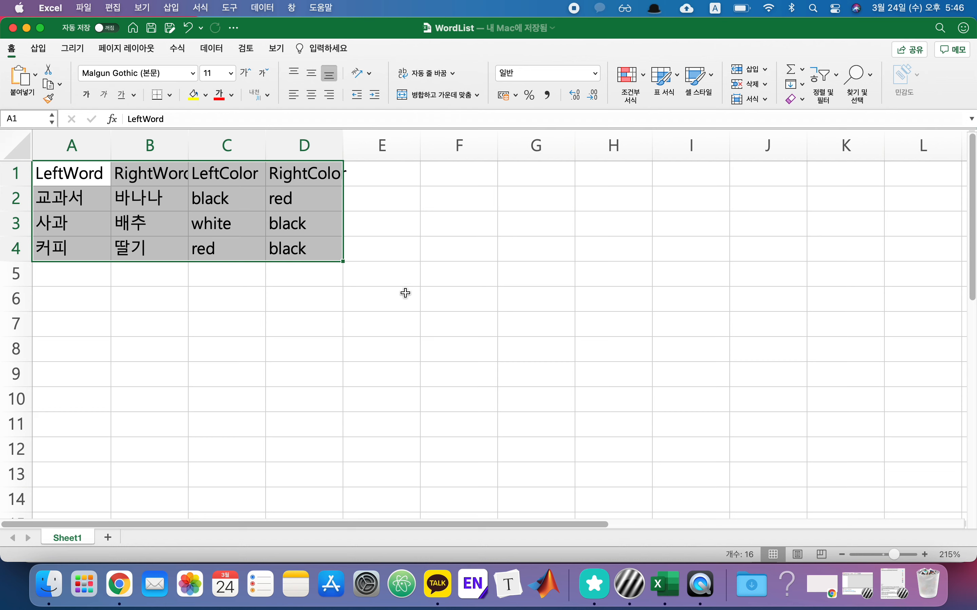
left_click(342, 180)
left_click(298, 167)
left_click_drag(298, 167, 82, 248)
left_click(371, 174)
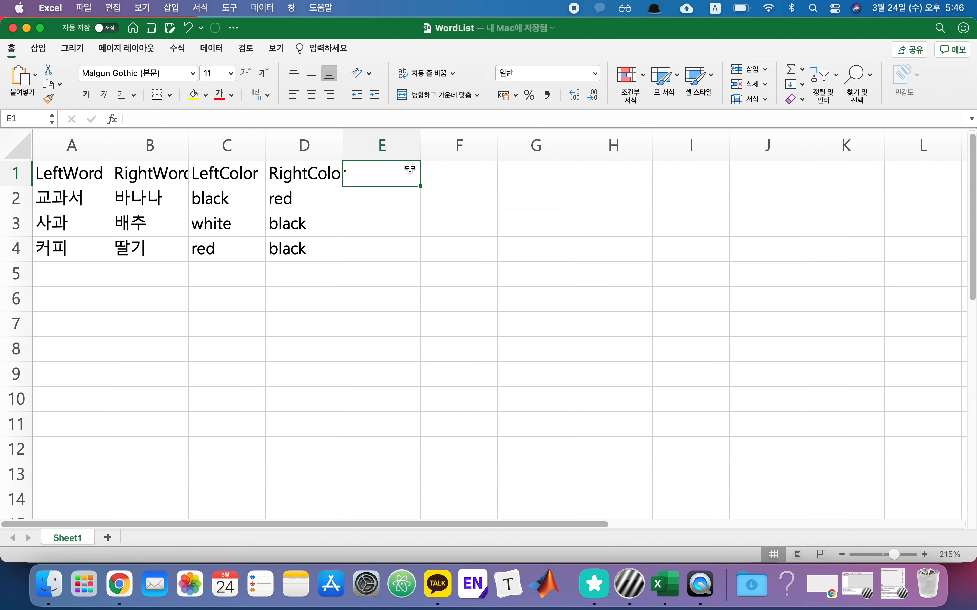
type("Con")
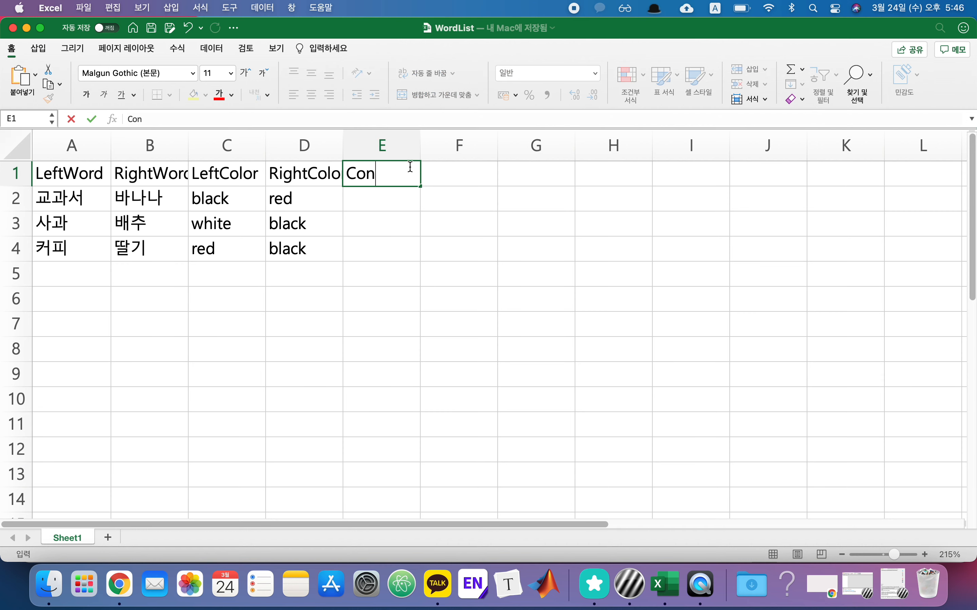
key("BackSpace")
key("BackSpace")
key("BackSpace")
key("Return")
Compare the Builder routine with cells E1 to E4 of the WordList workbook, and return to PsychoPy Builder.
key("super+Tab")
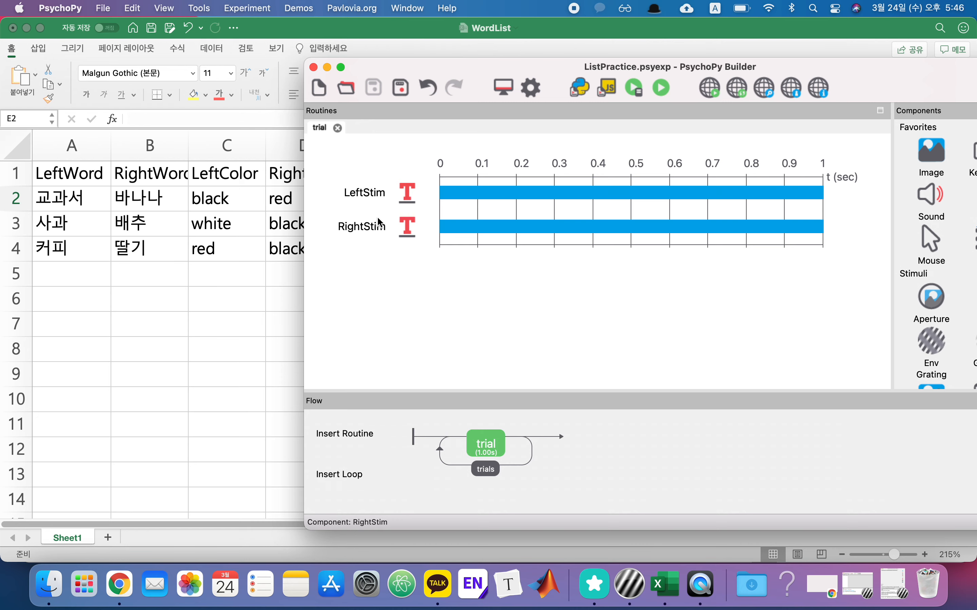
left_click(295, 219)
left_click(388, 180)
left_click(388, 200)
left_click(388, 224)
left_click(388, 247)
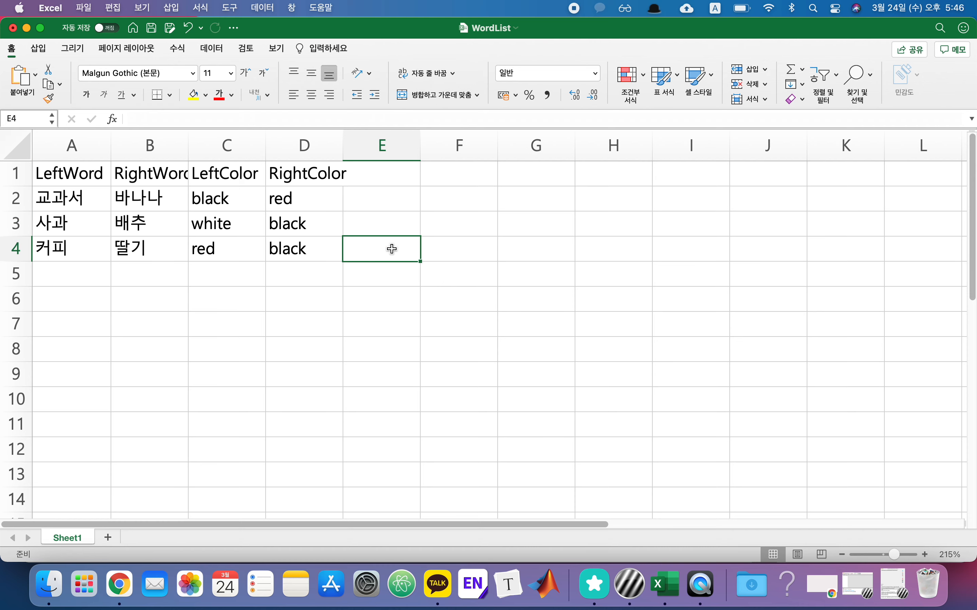
key("super+Tab")
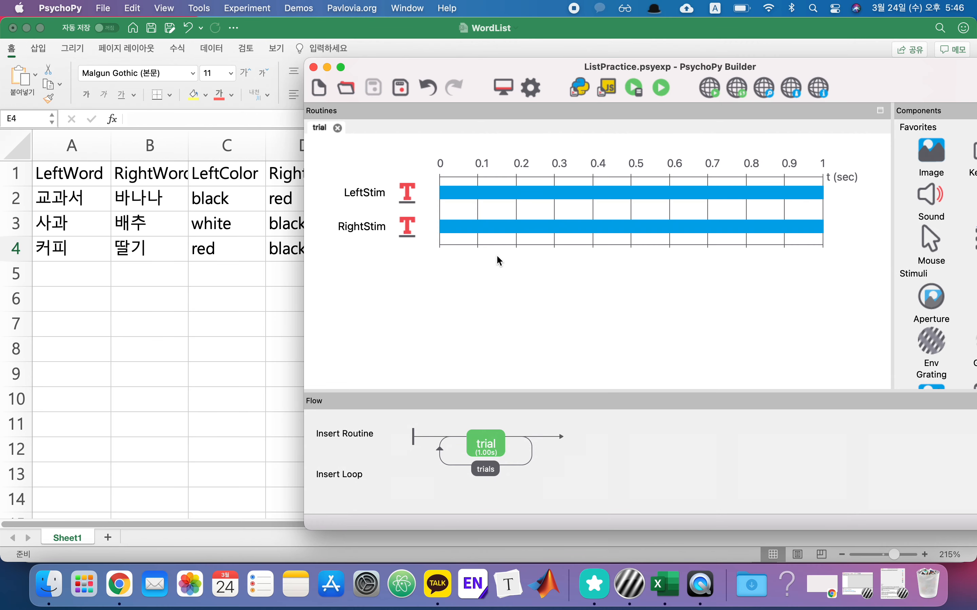